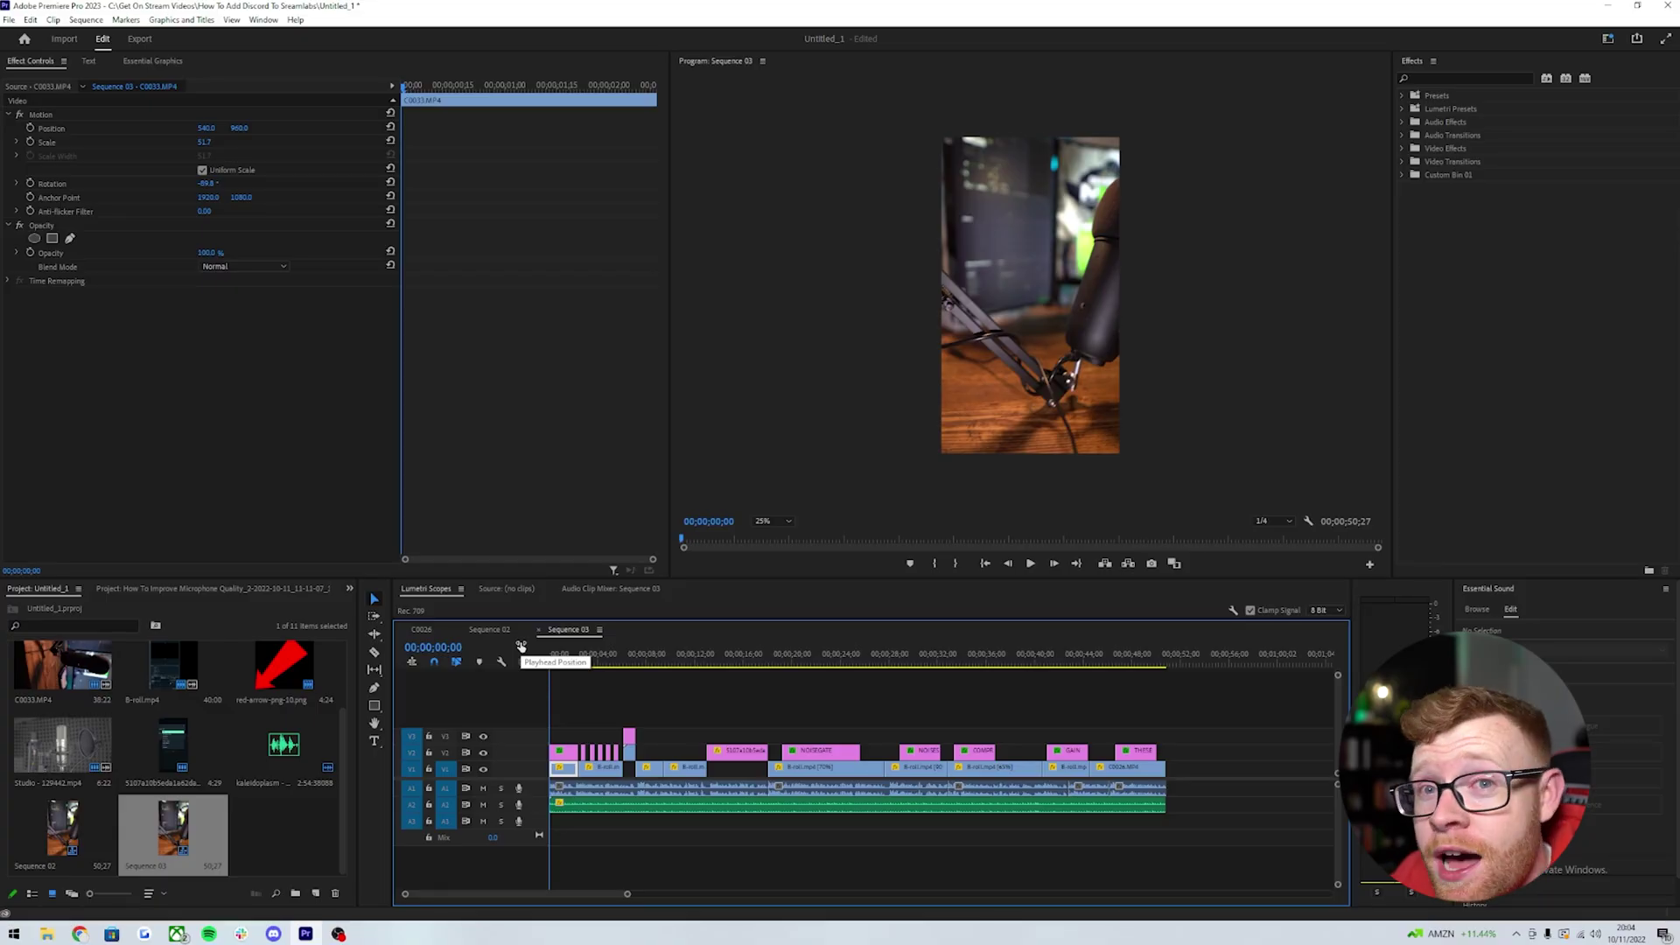
- Scrub through the sequence to preview the edit, then return to its start
{"action": "left_click_drag", "start_coordinate": [573, 653], "coordinate": [760, 643]}
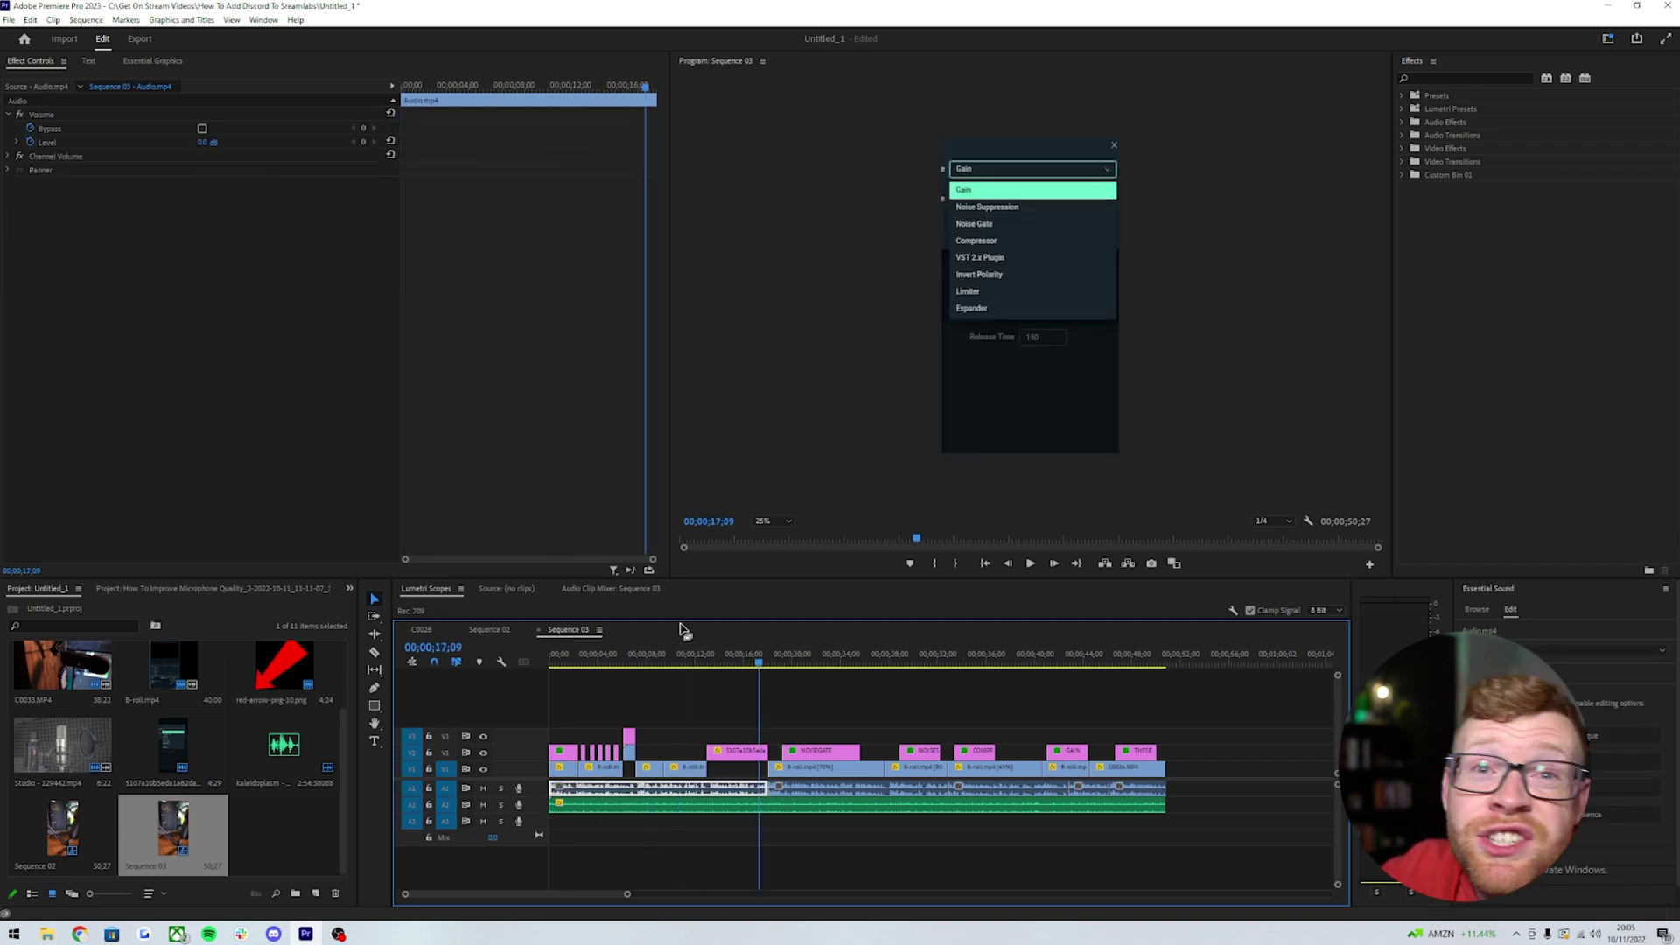
{"action": "left_click_drag", "start_coordinate": [798, 656], "coordinate": [1115, 656]}
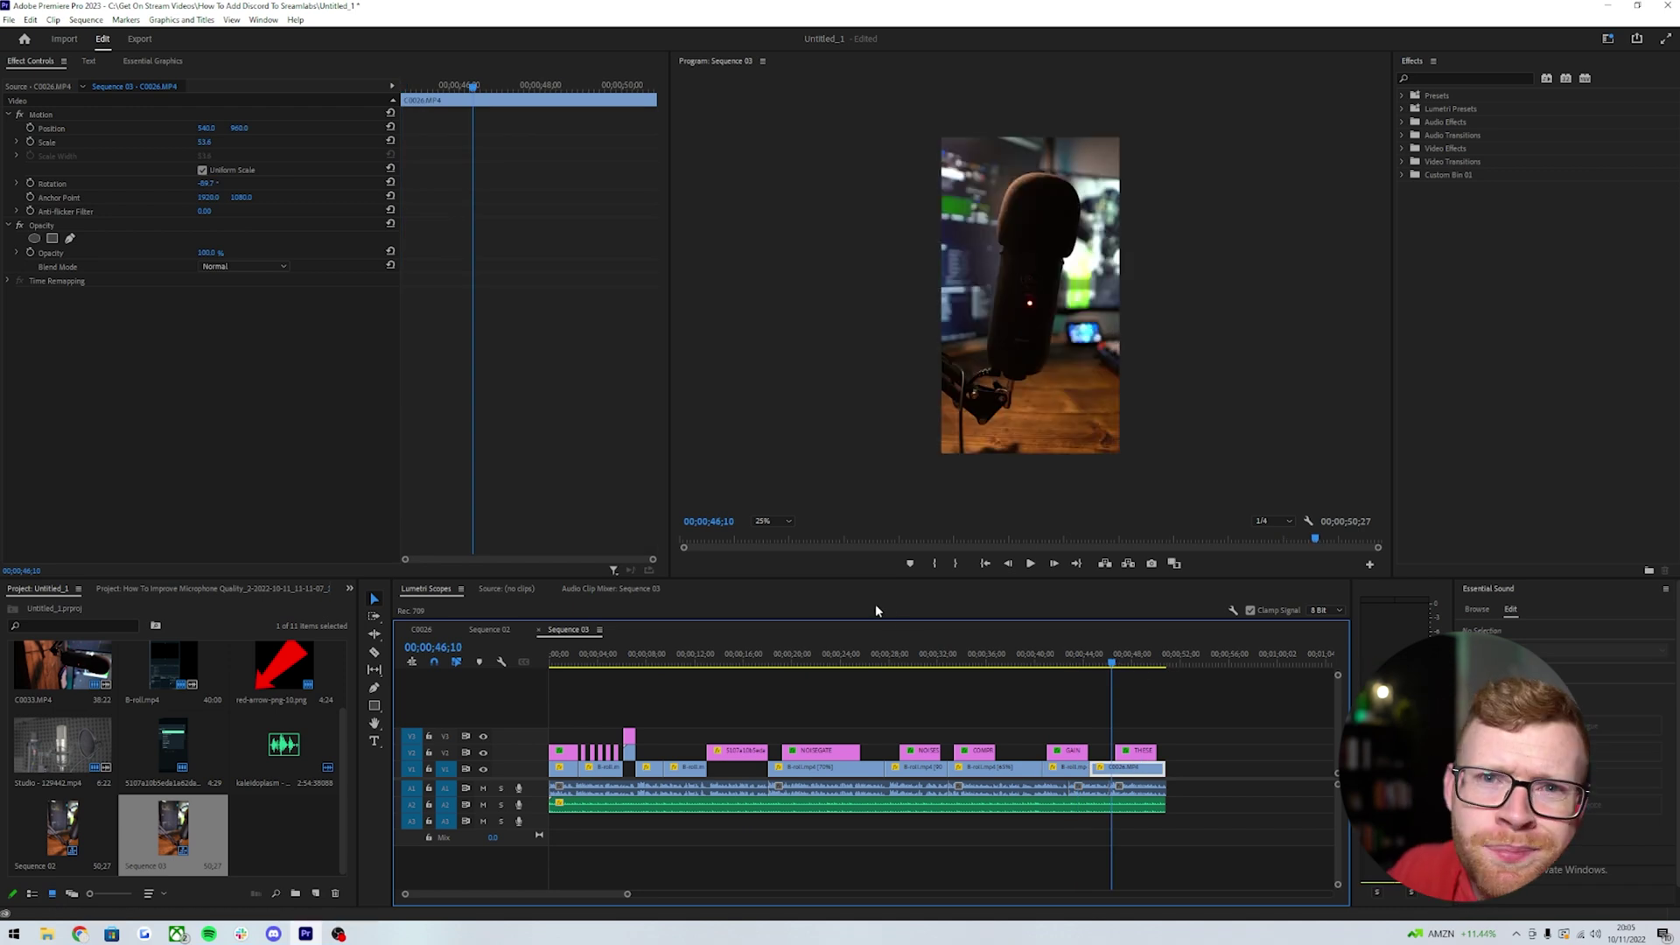
{"action": "left_click", "coordinate": [1069, 658]}
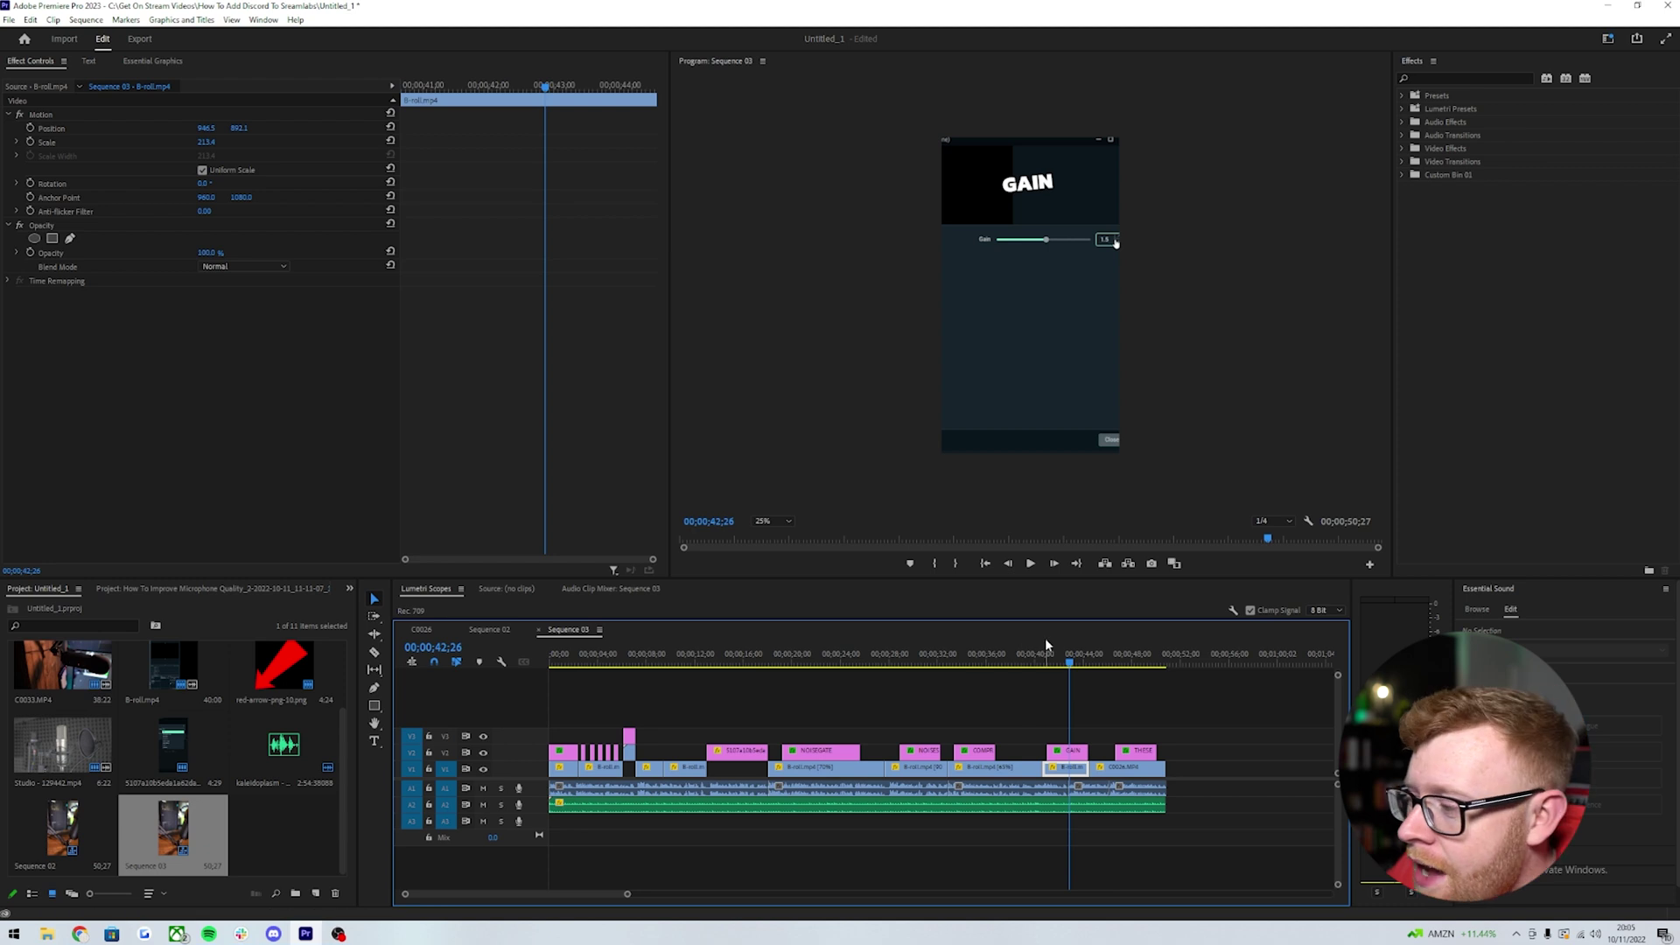
{"action": "left_click_drag", "start_coordinate": [1047, 655], "coordinate": [640, 658]}
{"action": "key", "text": "Home"}
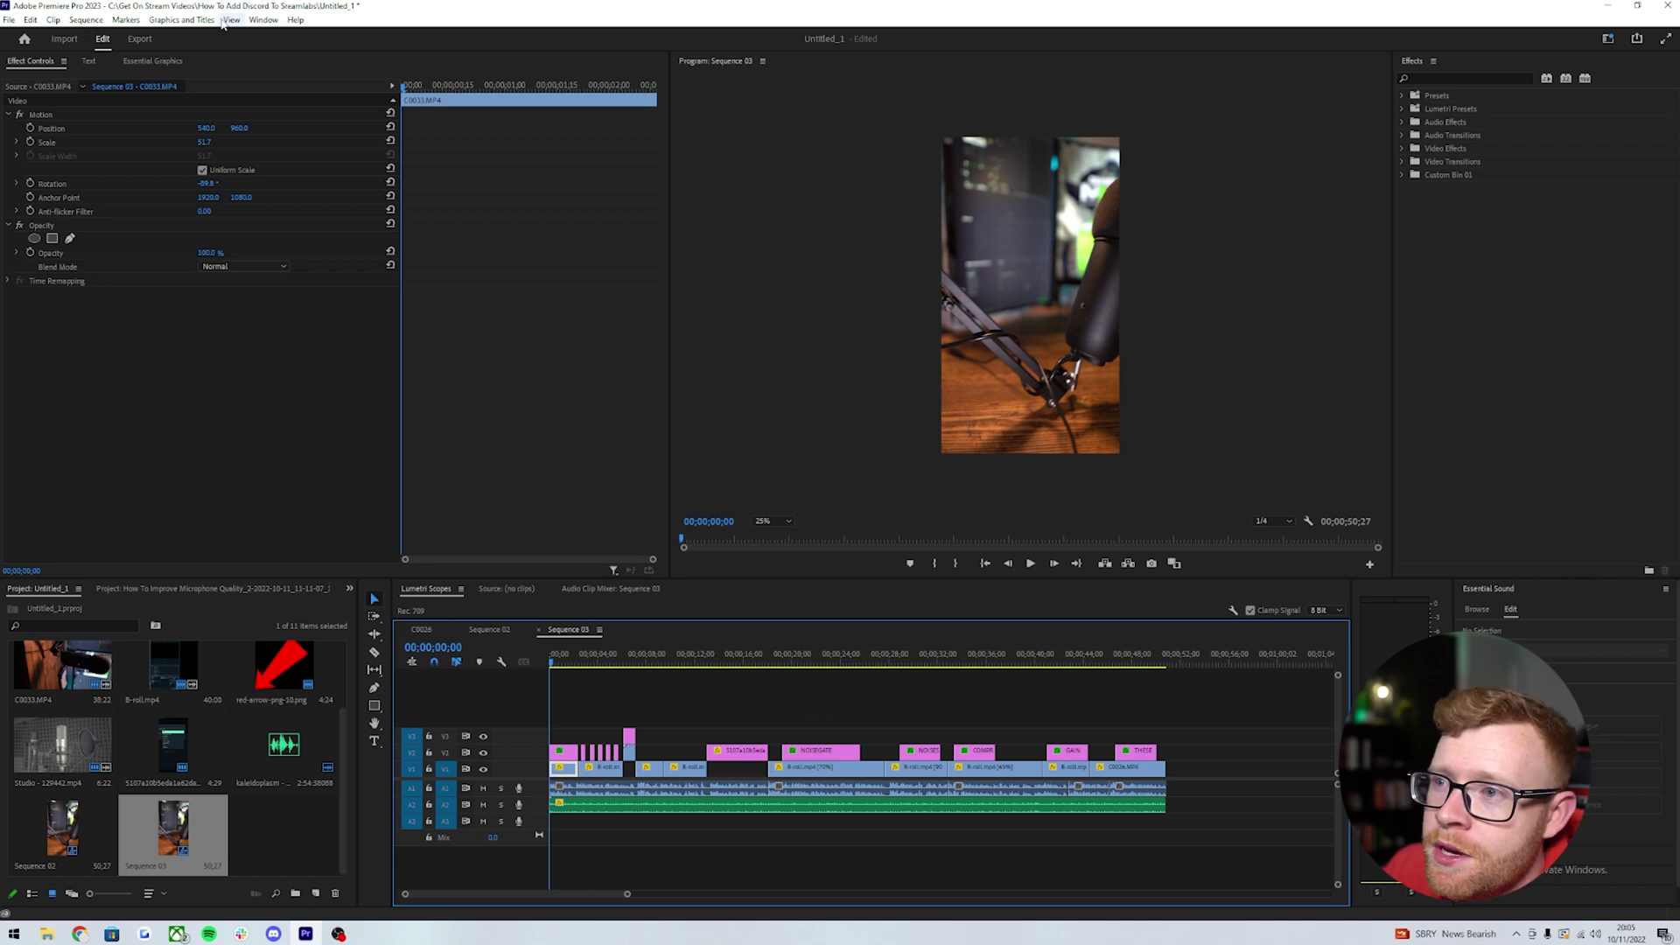
- Transcribe Sequence 03 from the Text panel in English using the Mix audio track
{"action": "left_click", "coordinate": [263, 20]}
{"action": "left_click", "coordinate": [331, 533]}
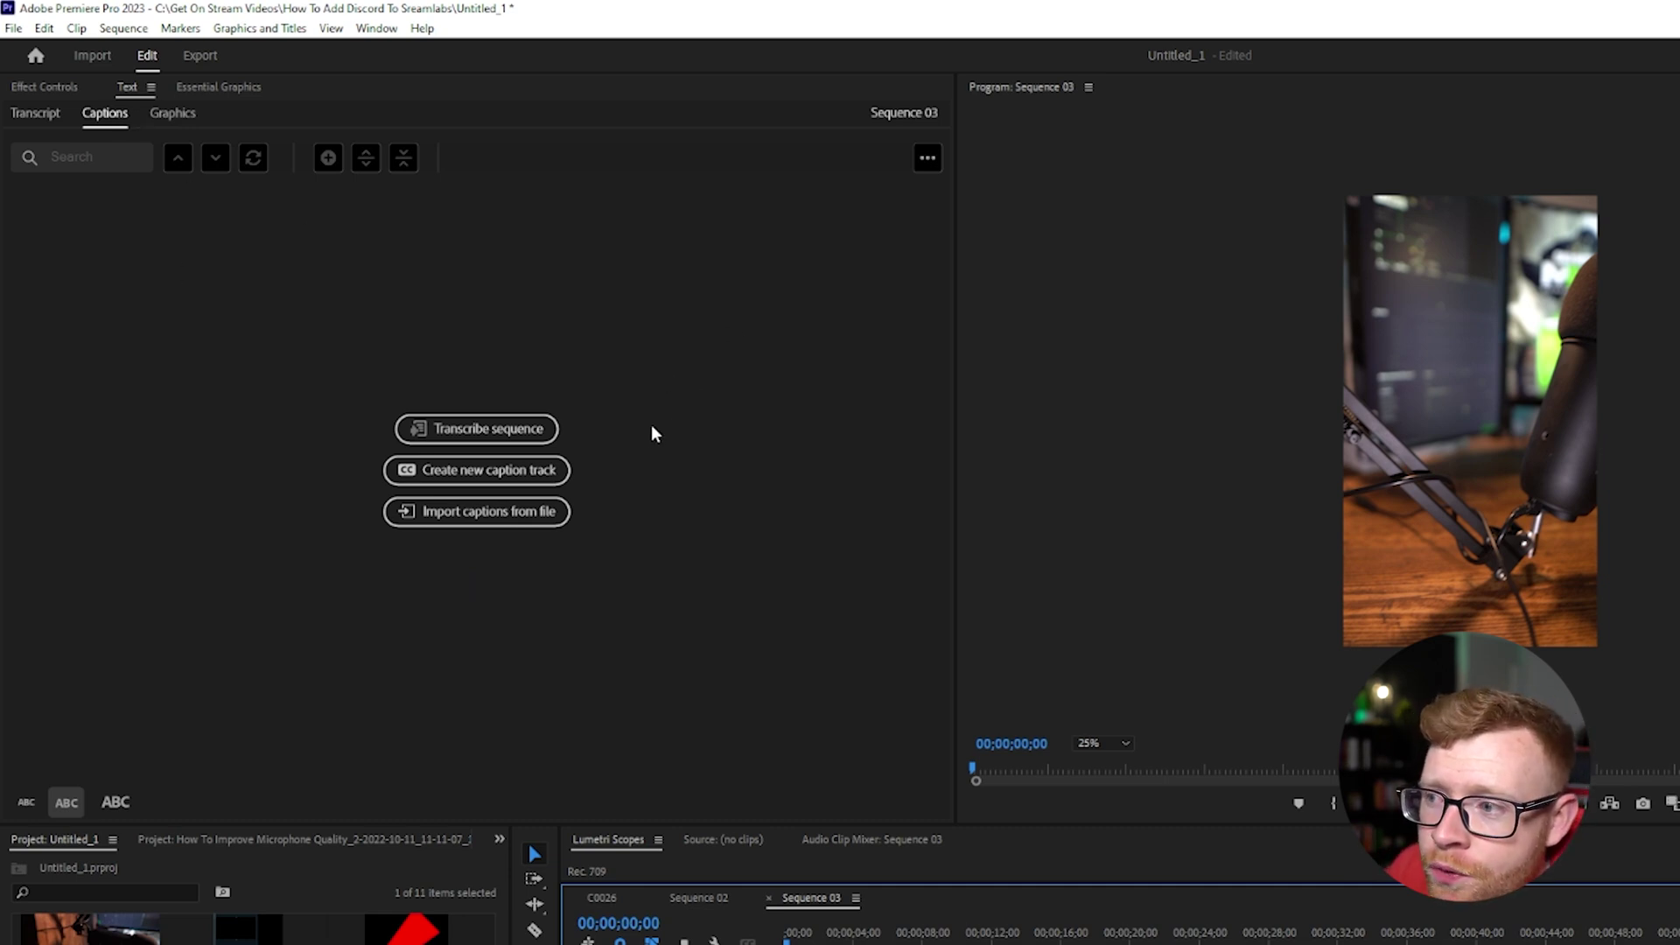
{"action": "left_click", "coordinate": [490, 429]}
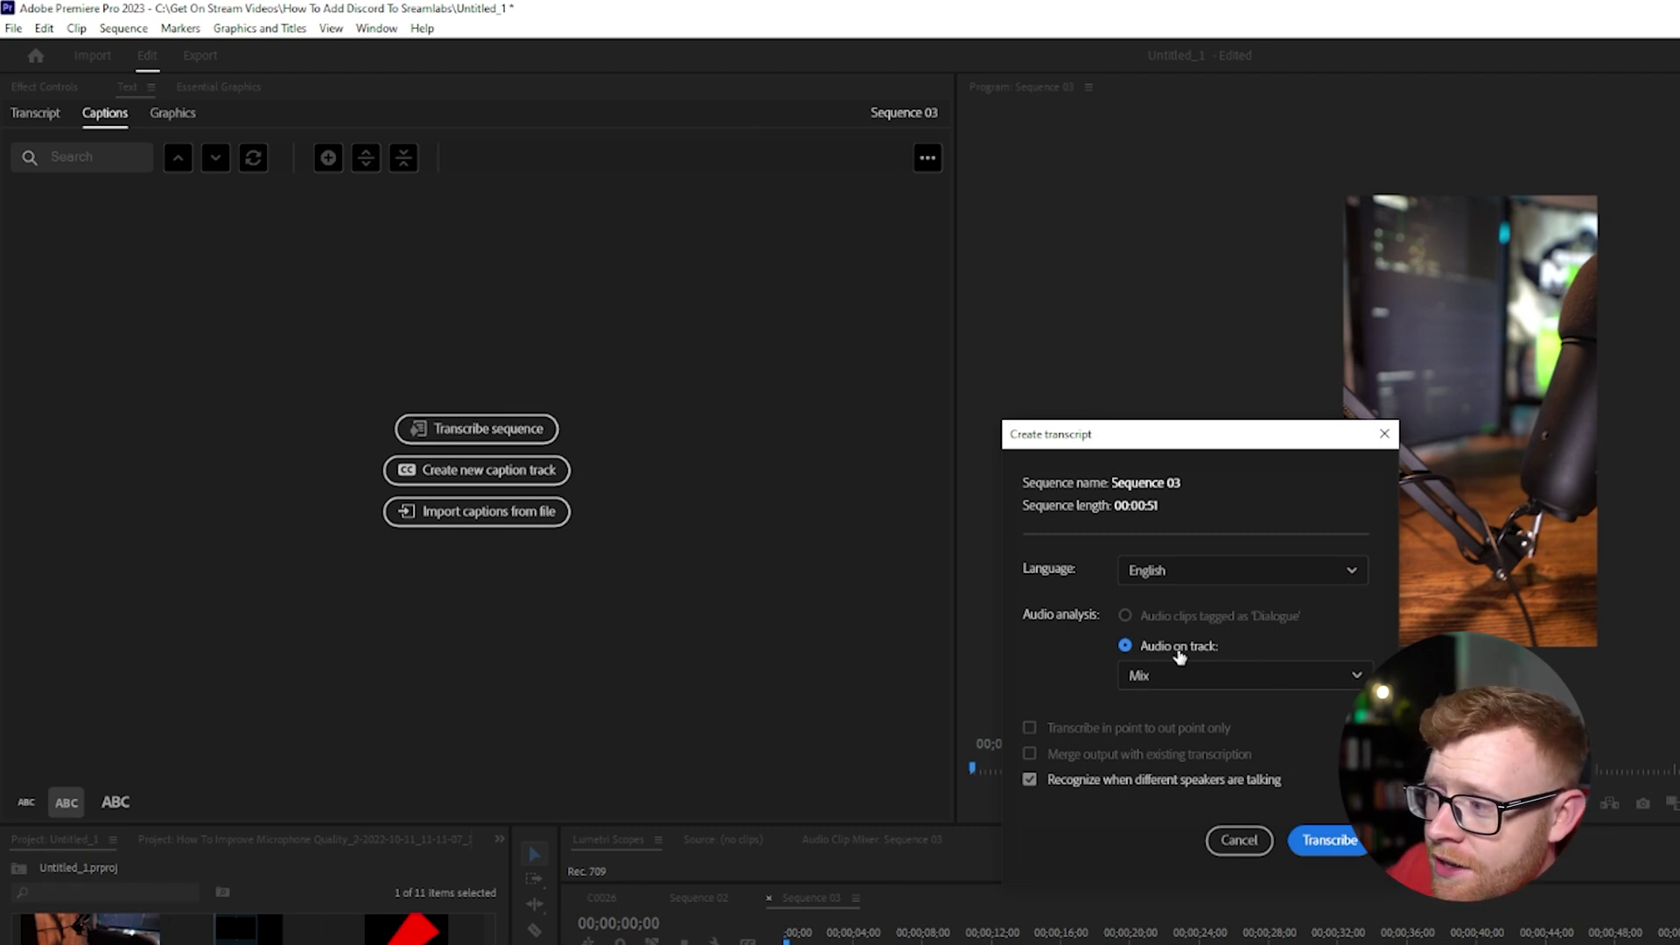
{"action": "left_click", "coordinate": [1207, 684]}
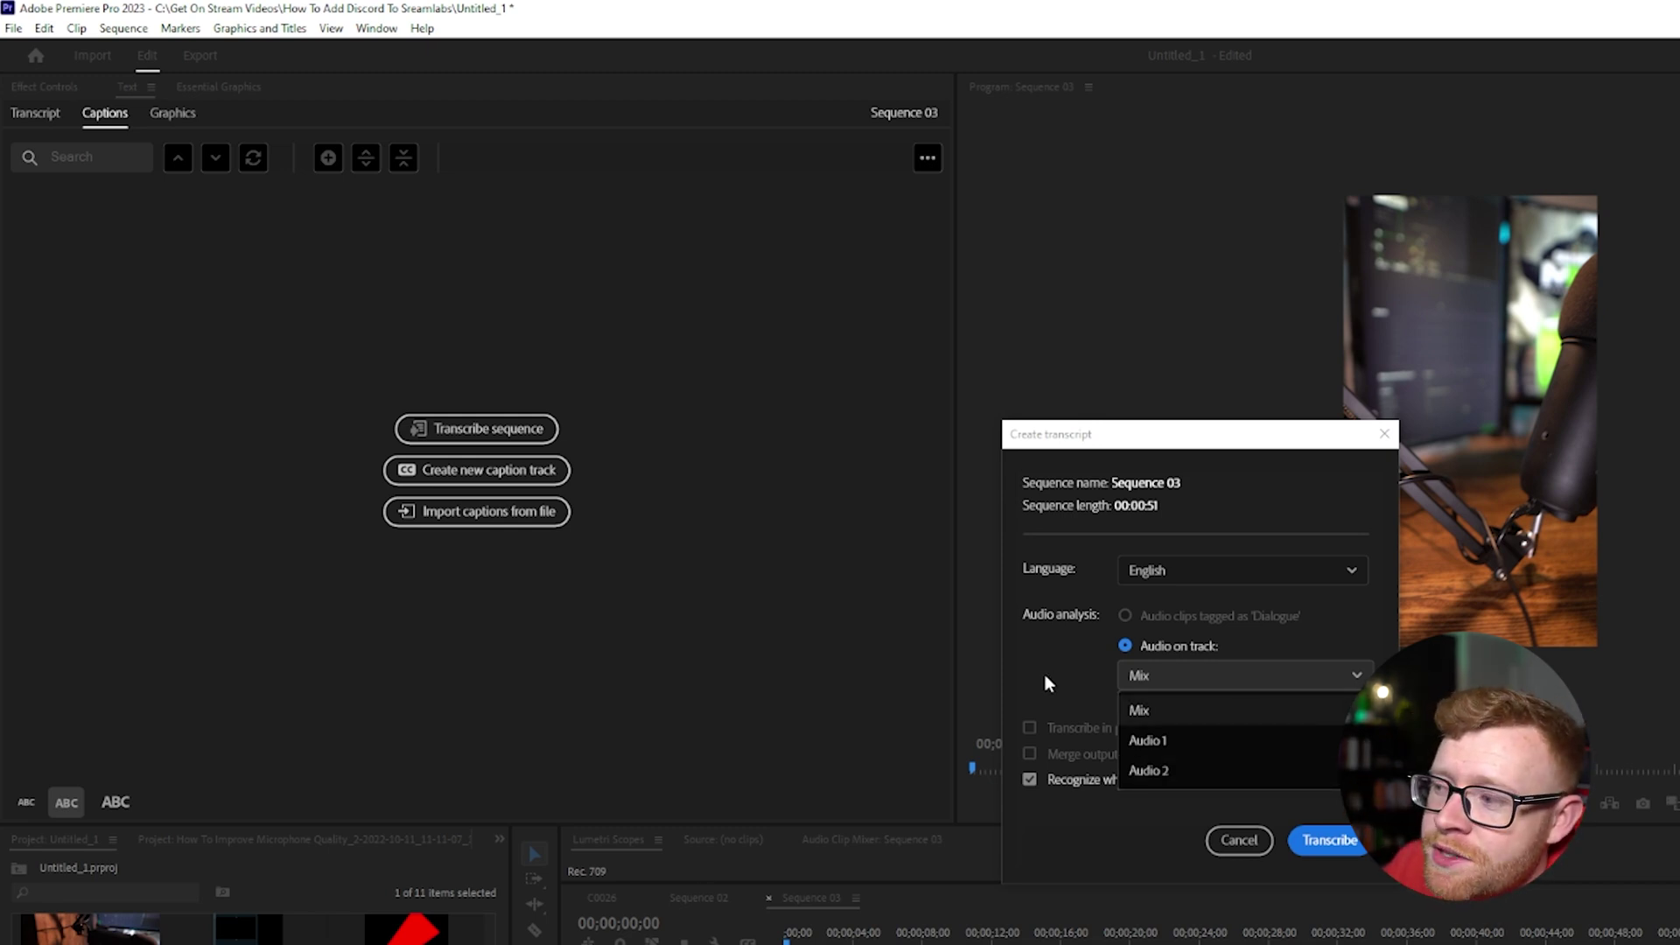
{"action": "left_click", "coordinate": [1068, 649]}
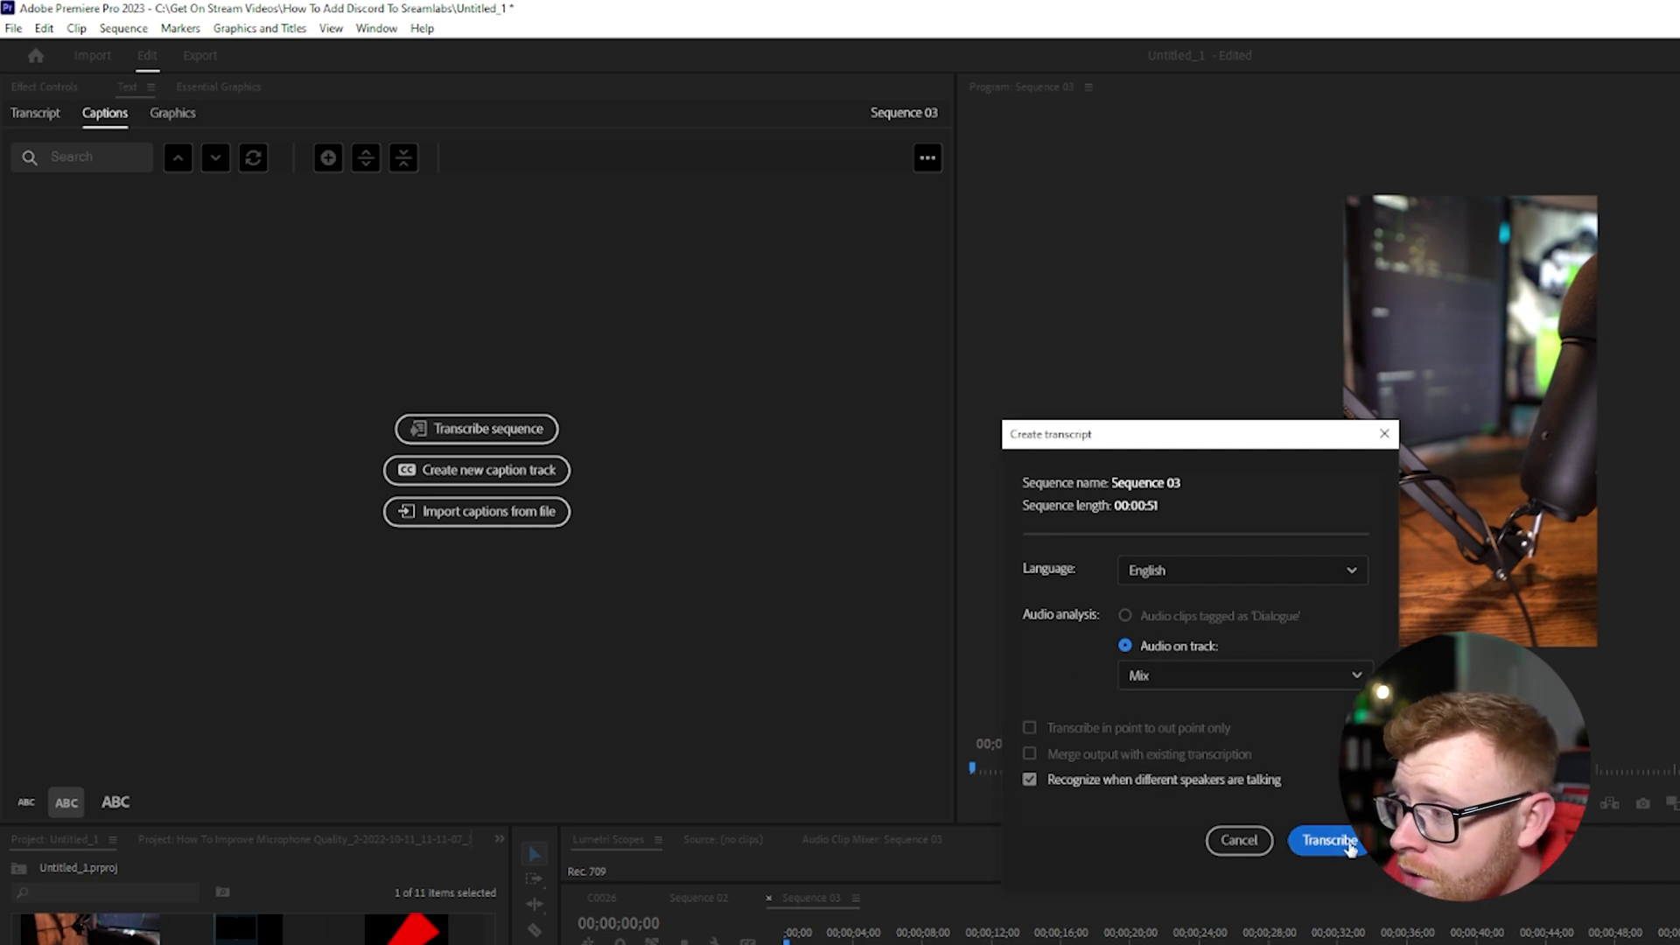
{"action": "left_click", "coordinate": [1330, 841]}
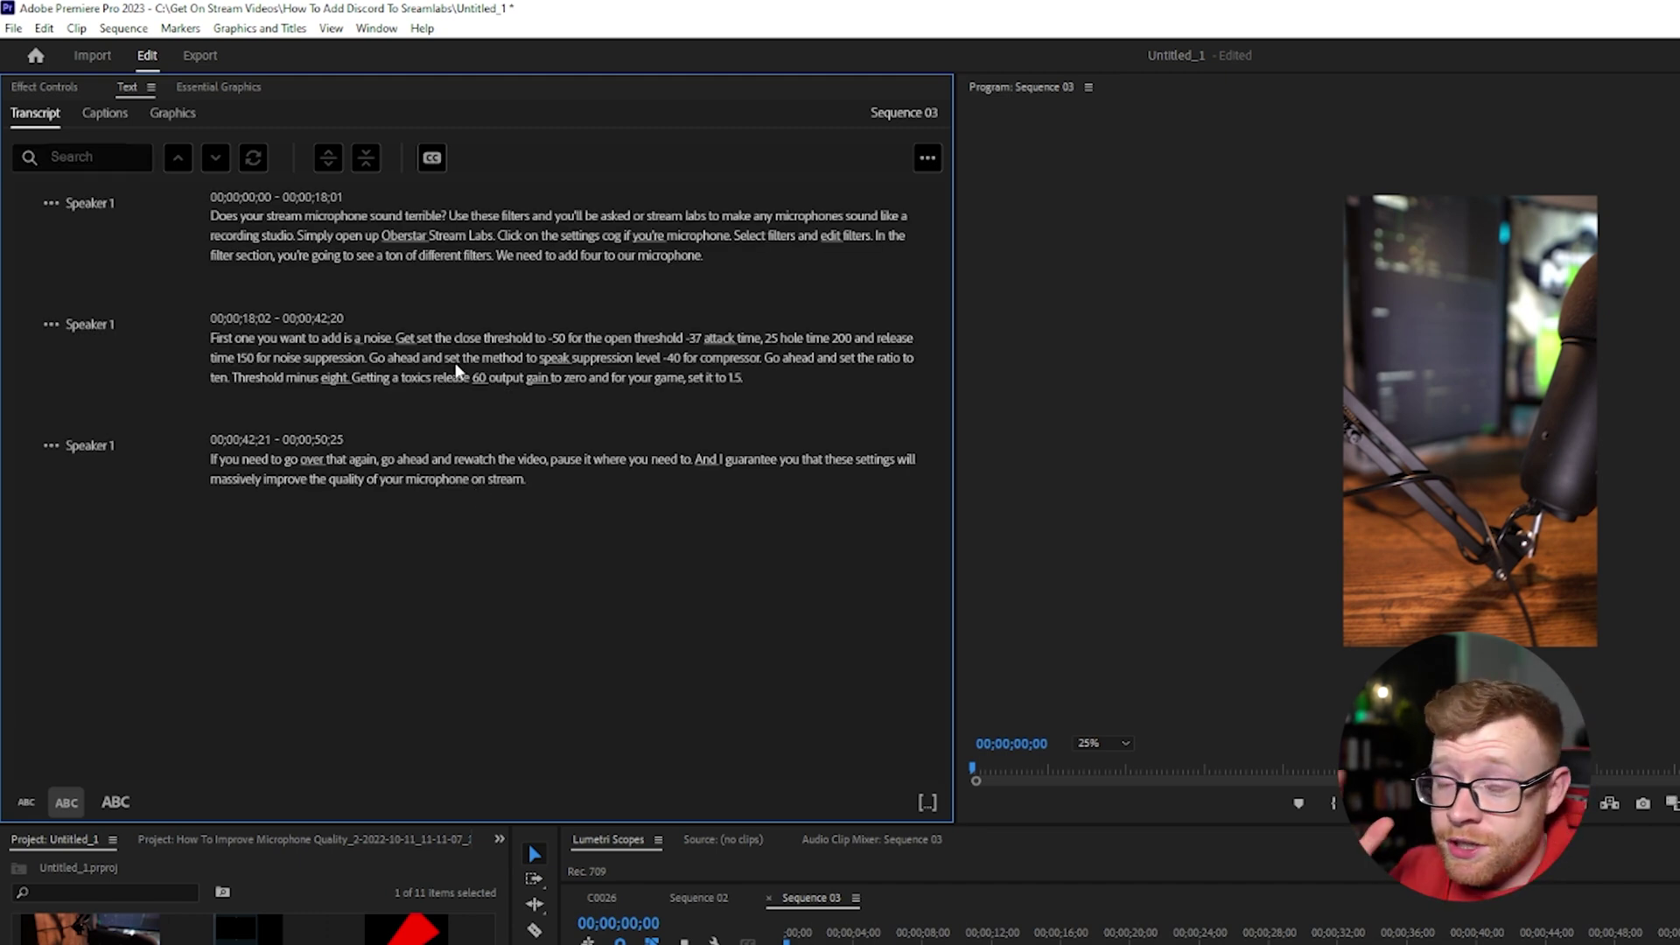
- Check the transcript by jumping to 'up', 'ton' and 'Stream Labs' and playing the audio
{"action": "left_click", "coordinate": [372, 236]}
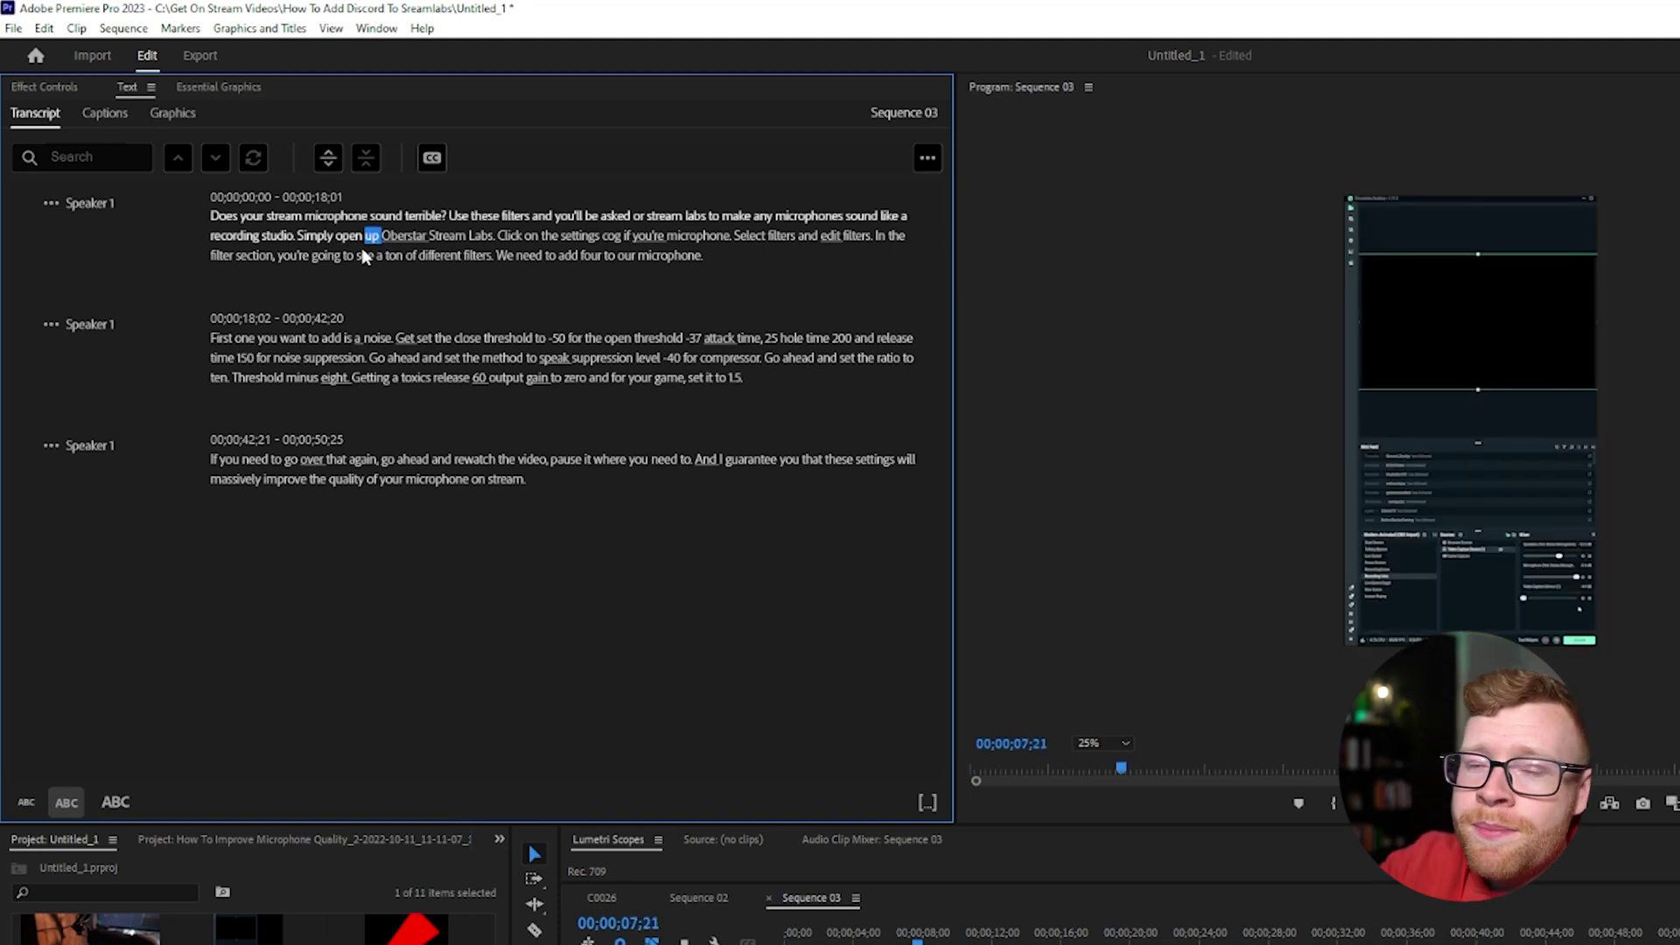
{"action": "left_click", "coordinate": [394, 255]}
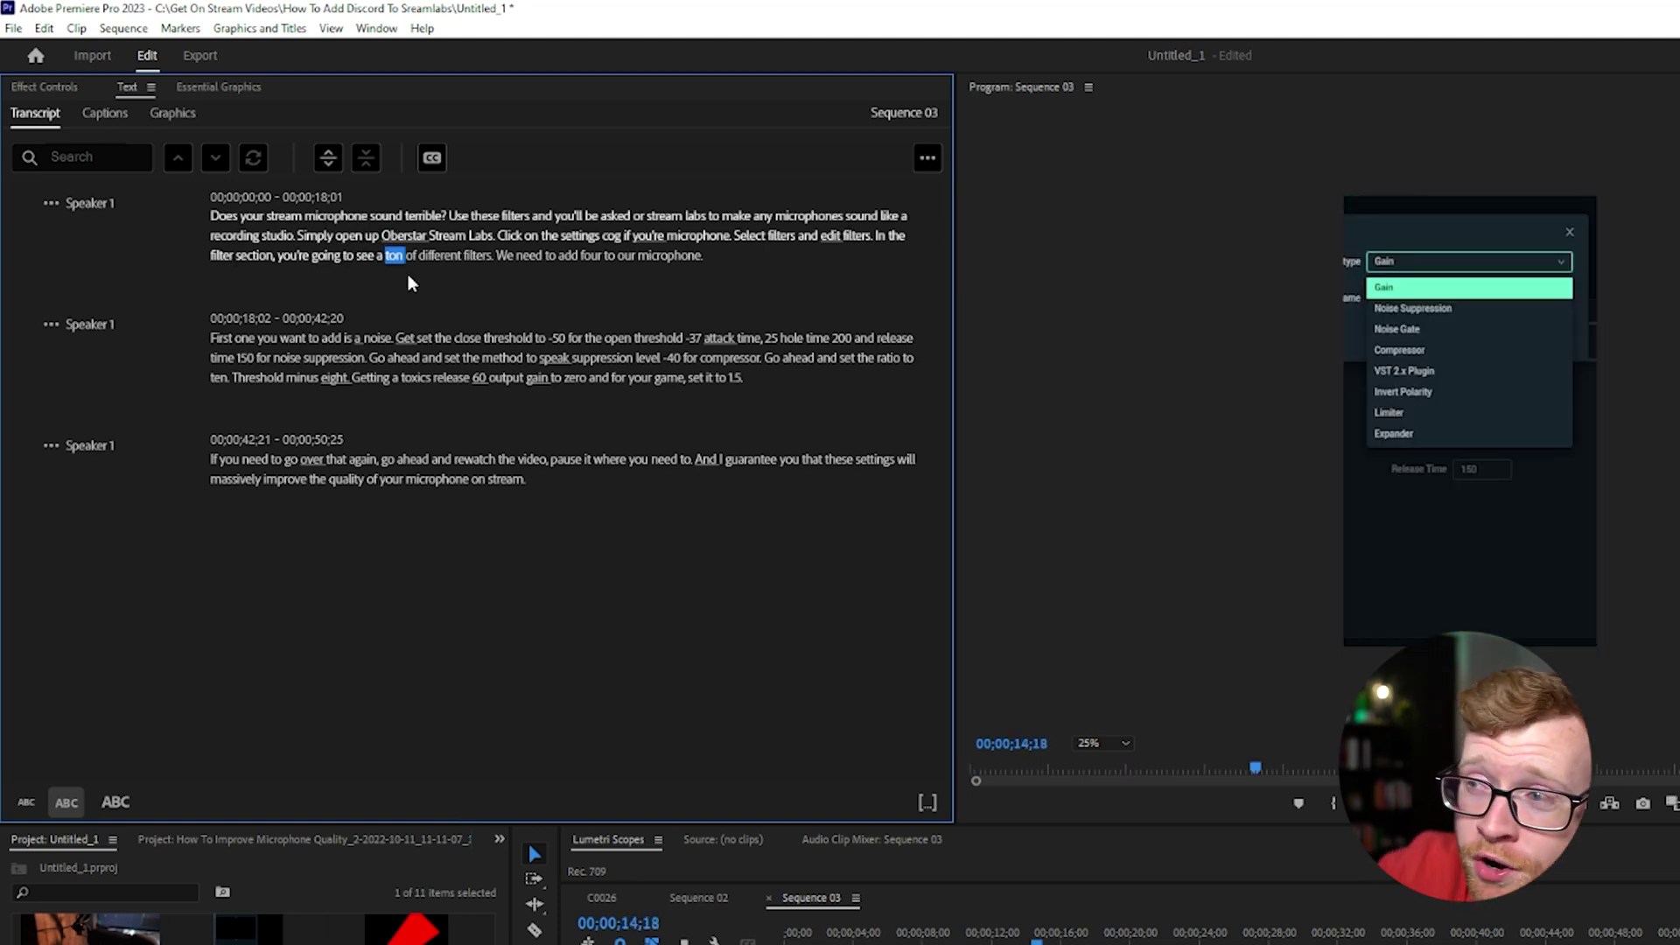
{"action": "left_click", "coordinate": [433, 241]}
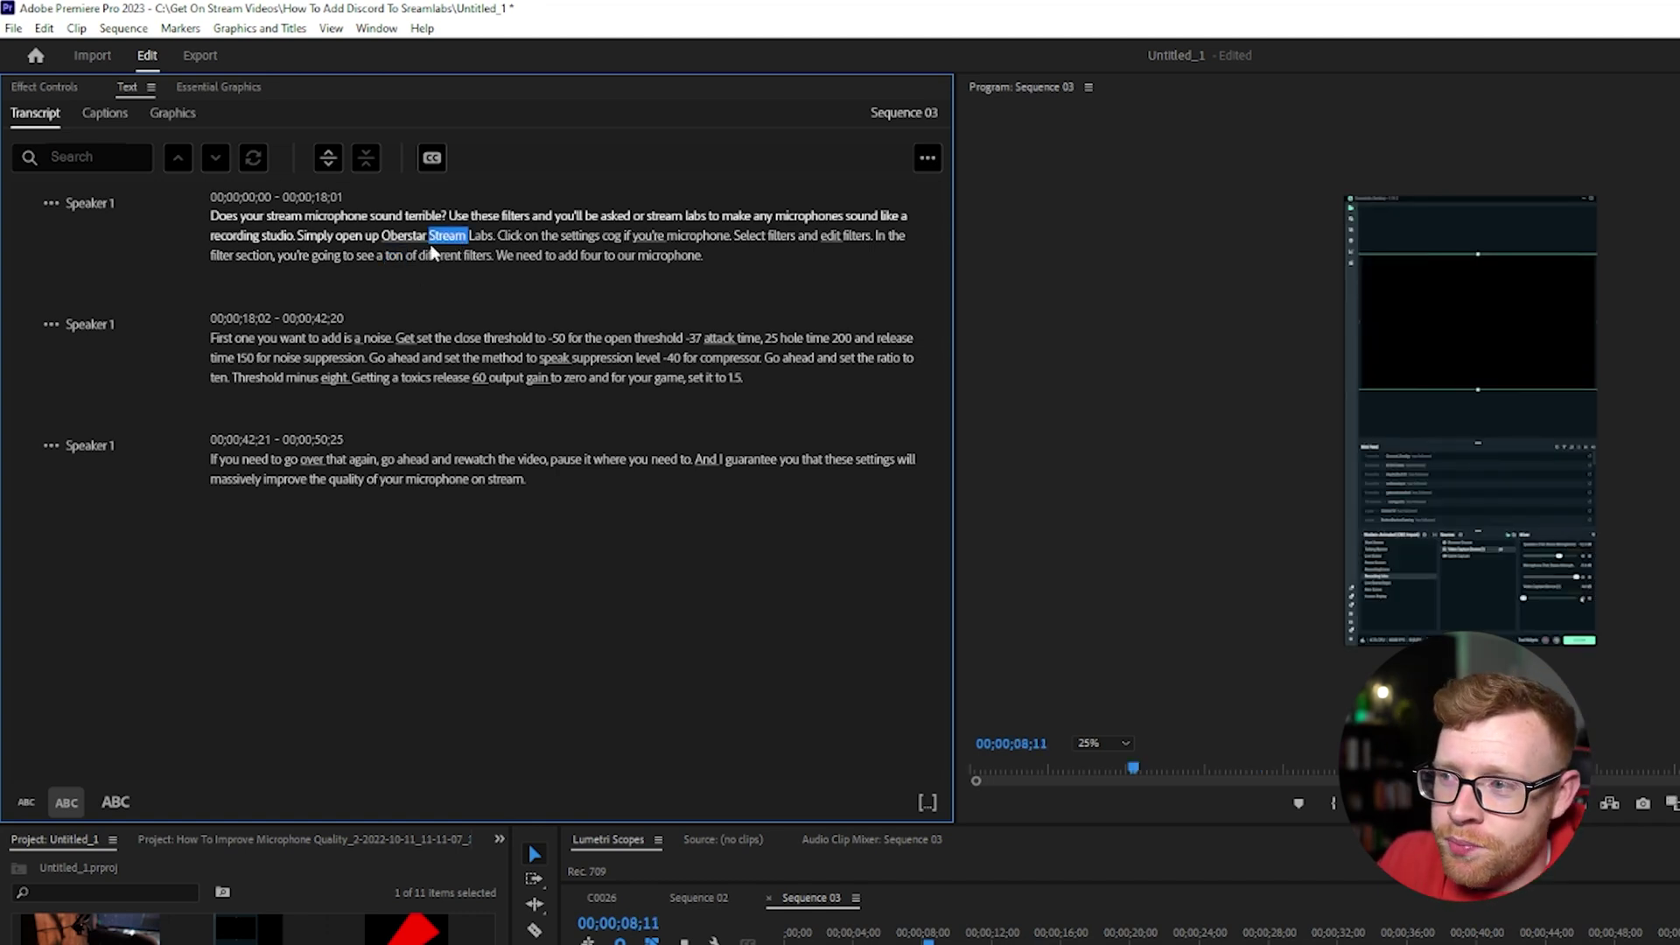
{"action": "left_click", "coordinate": [407, 241]}
{"action": "key", "text": "space"}
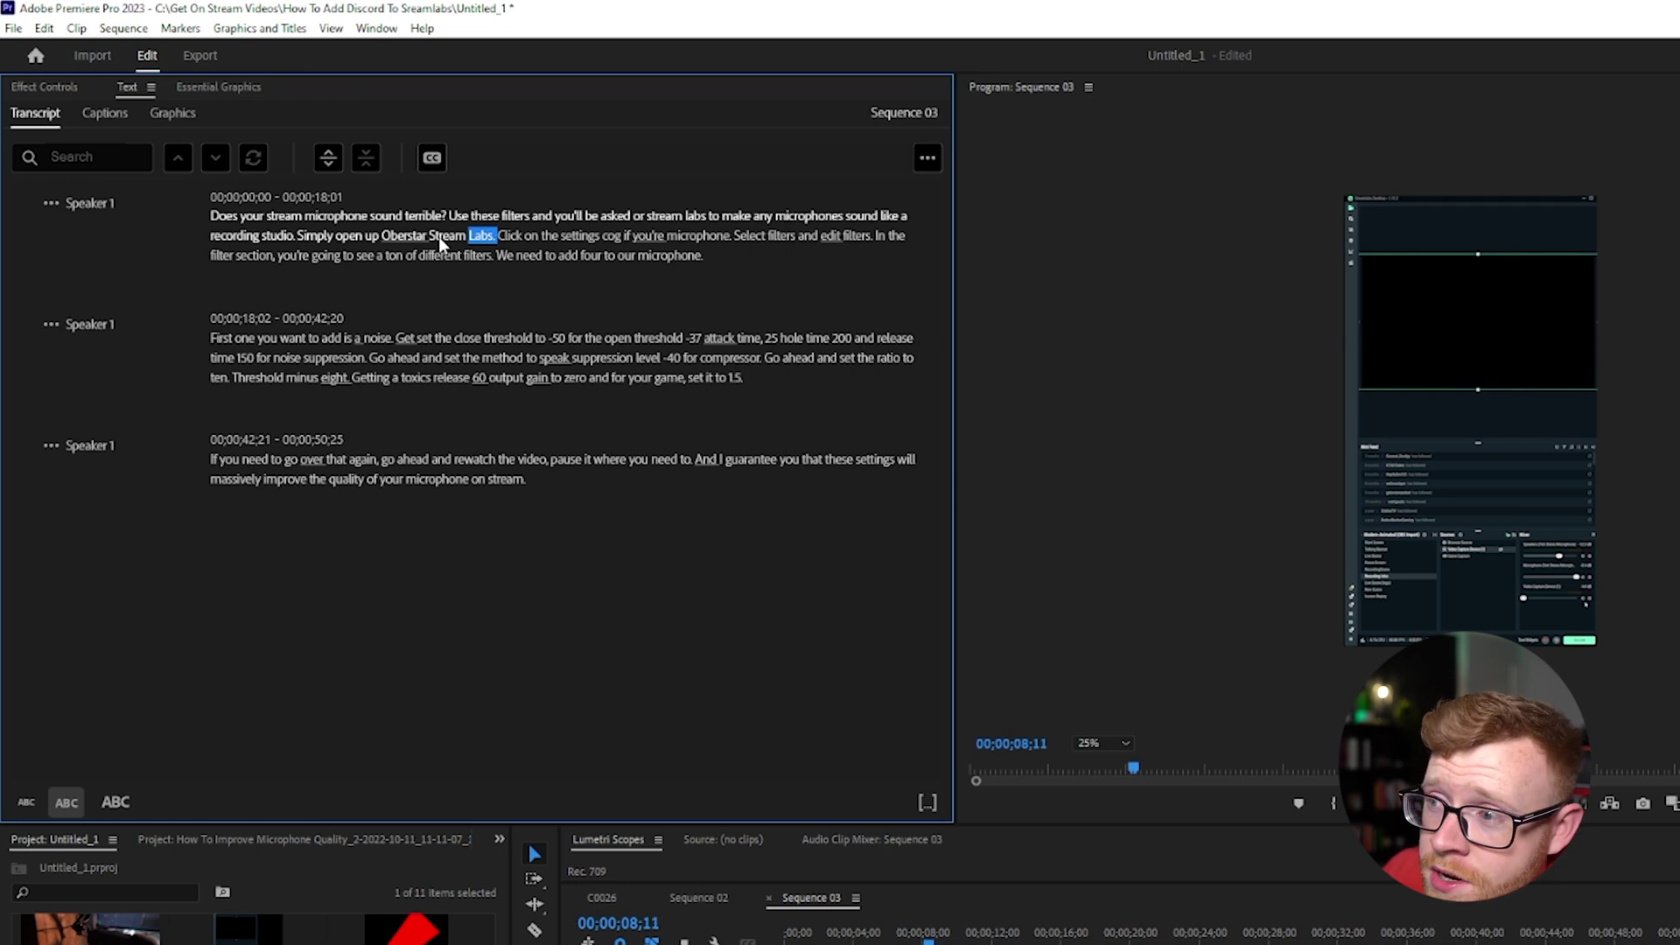
- Correct 'Oberstar' in the first paragraph so it reads 'Simply open up OBS or Stream Labs'
{"action": "double_click", "coordinate": [442, 242]}
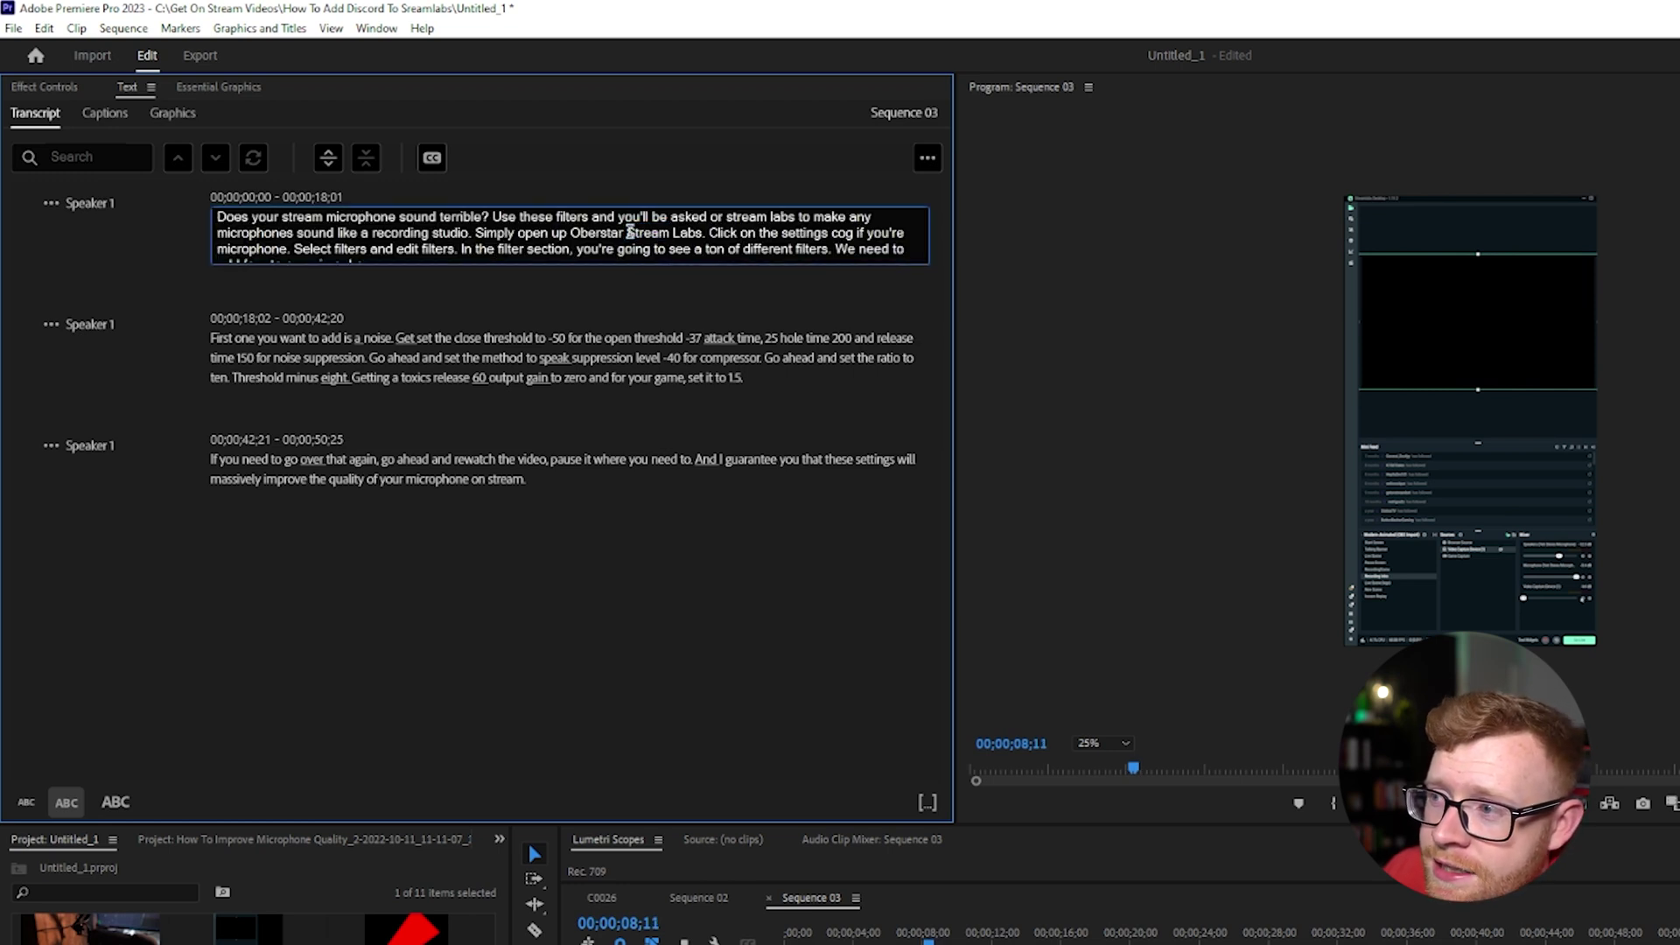
{"action": "left_click_drag", "start_coordinate": [627, 249], "coordinate": [581, 233]}
{"action": "type", "text": "BAS "}
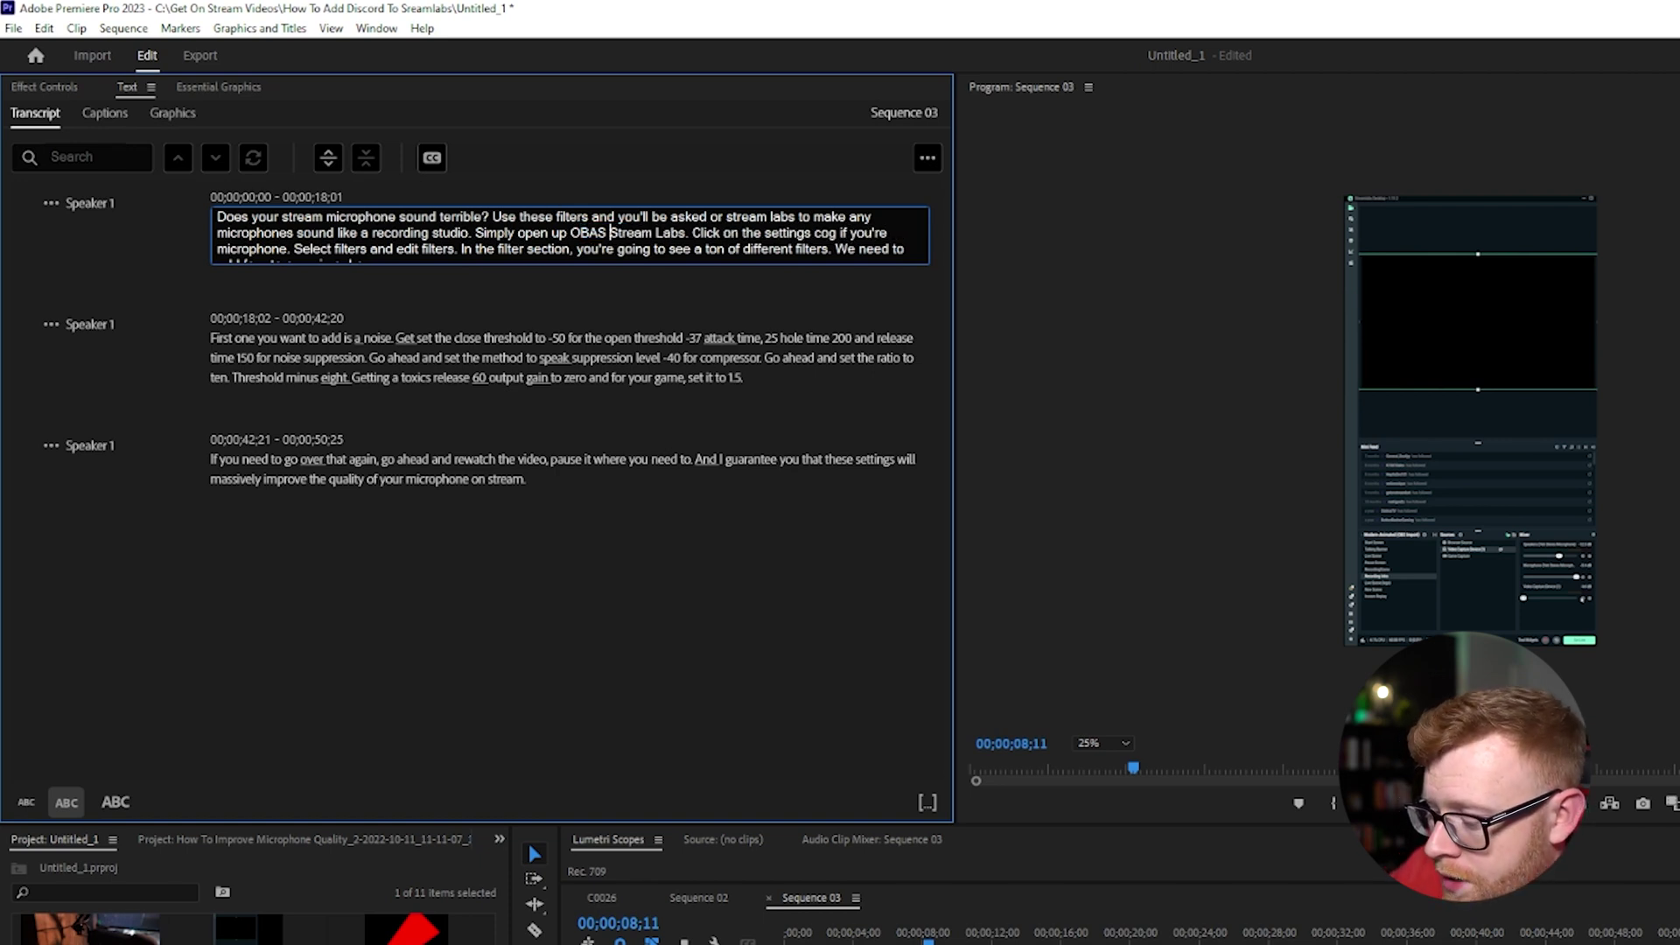
{"action": "type", "text": "r"}
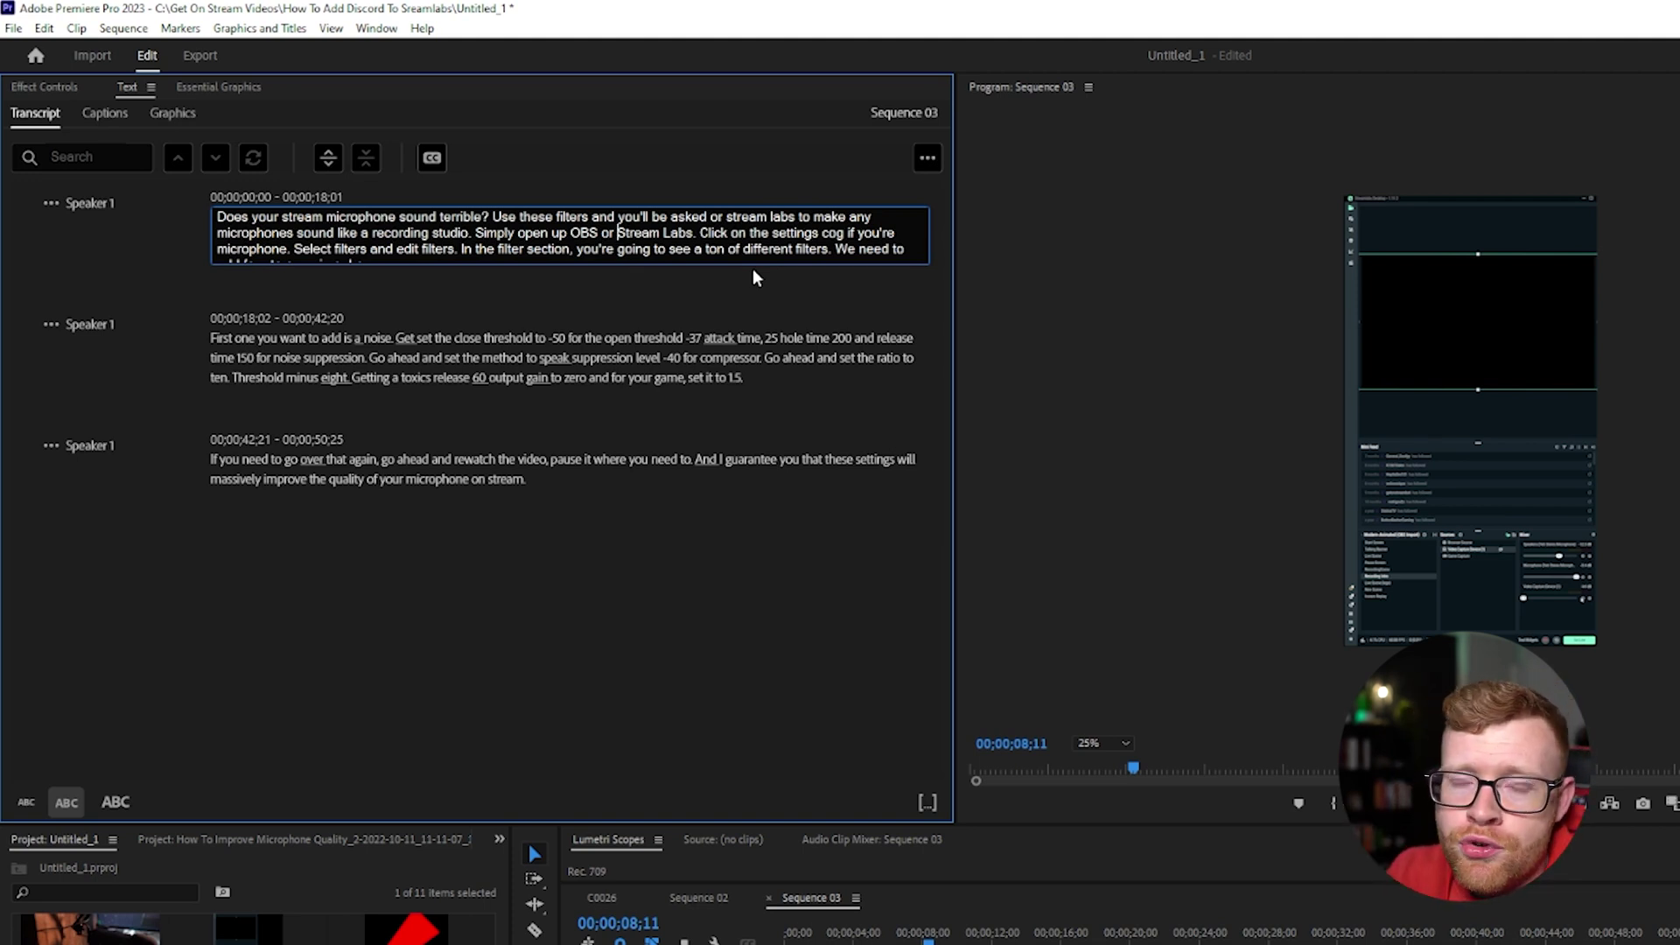
{"action": "left_click", "coordinate": [803, 323]}
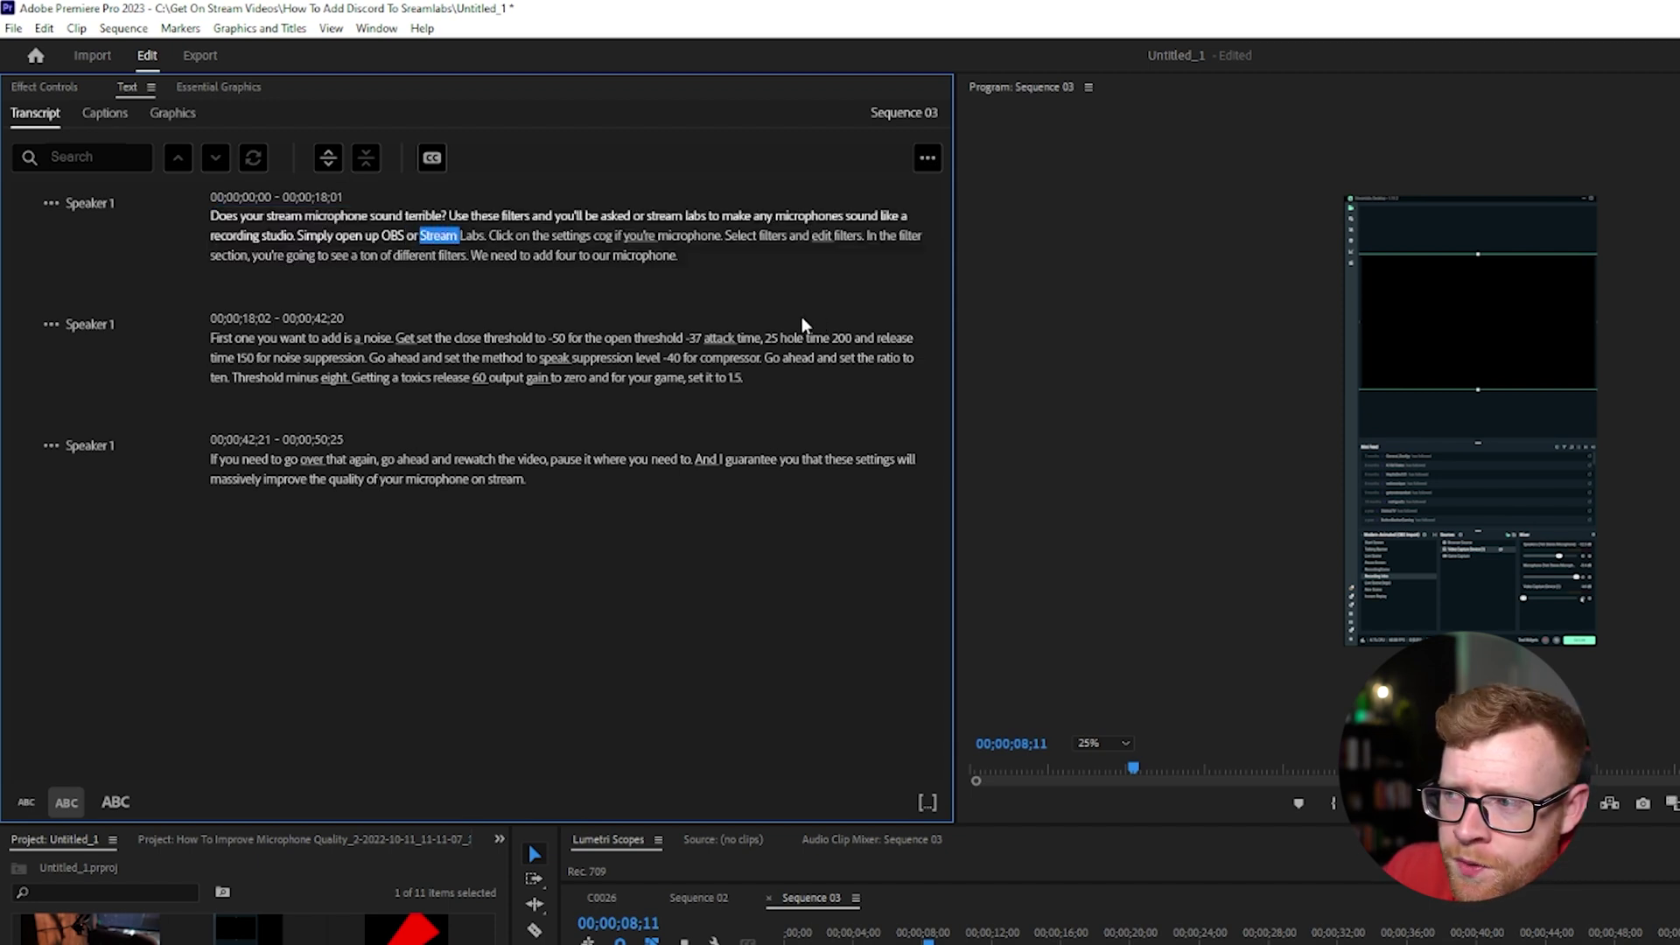
- Create captions from the transcript with the Subtitle default preset, then marquee-select every C1 caption clip
{"action": "left_click", "coordinate": [431, 159]}
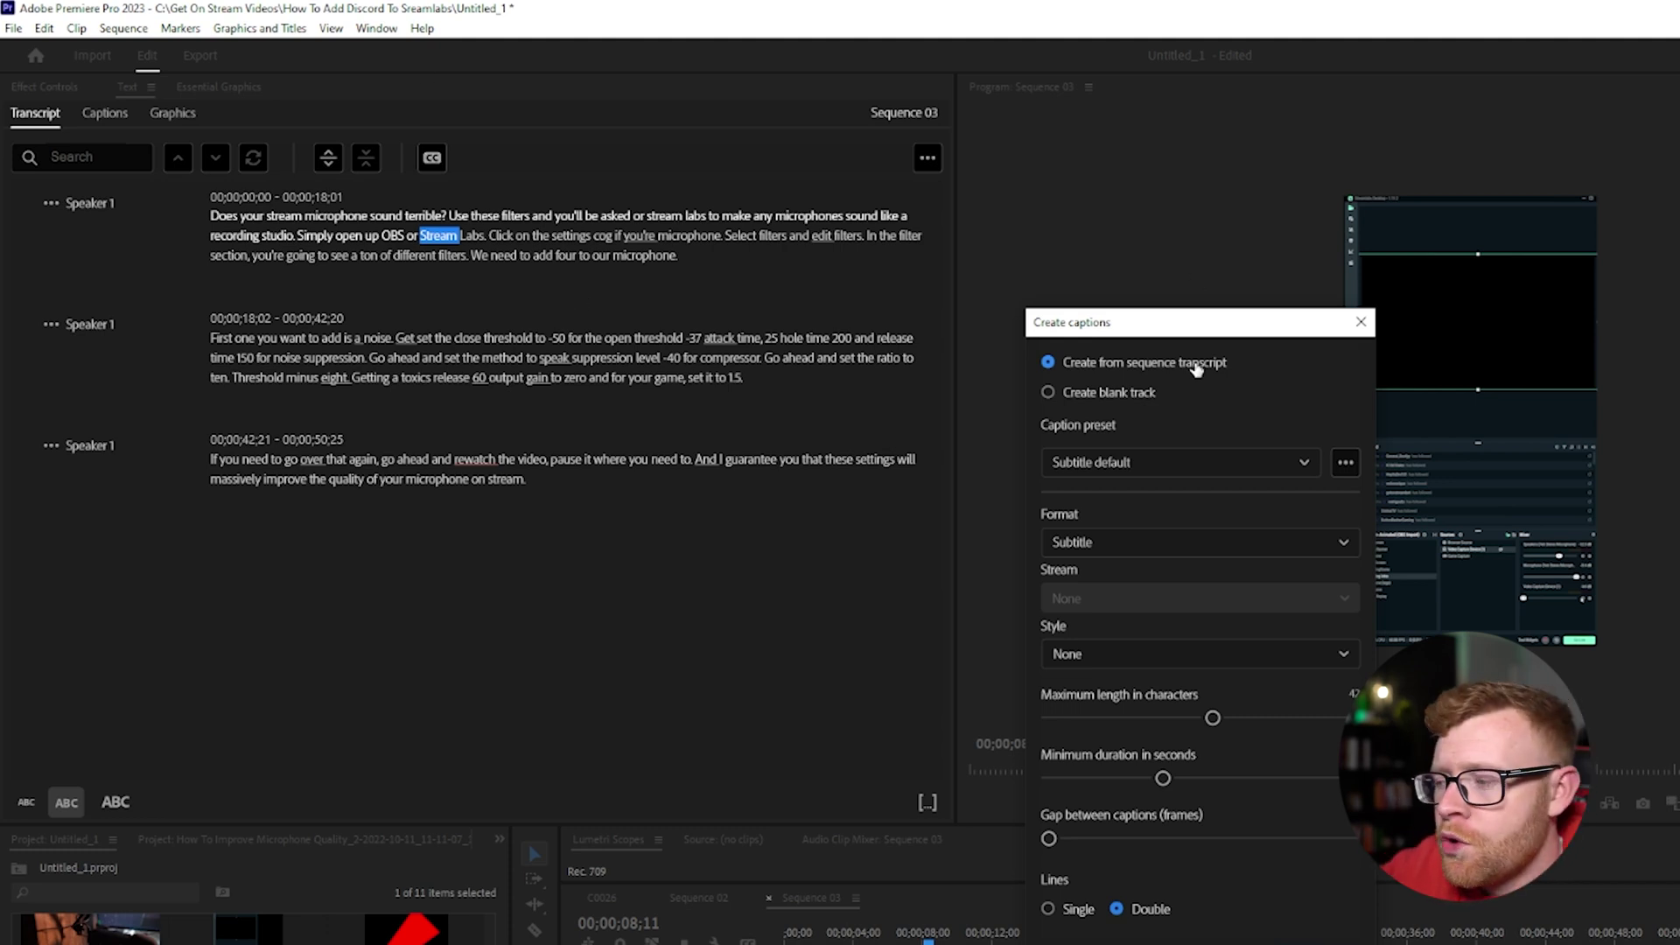
{"action": "key", "text": "Return"}
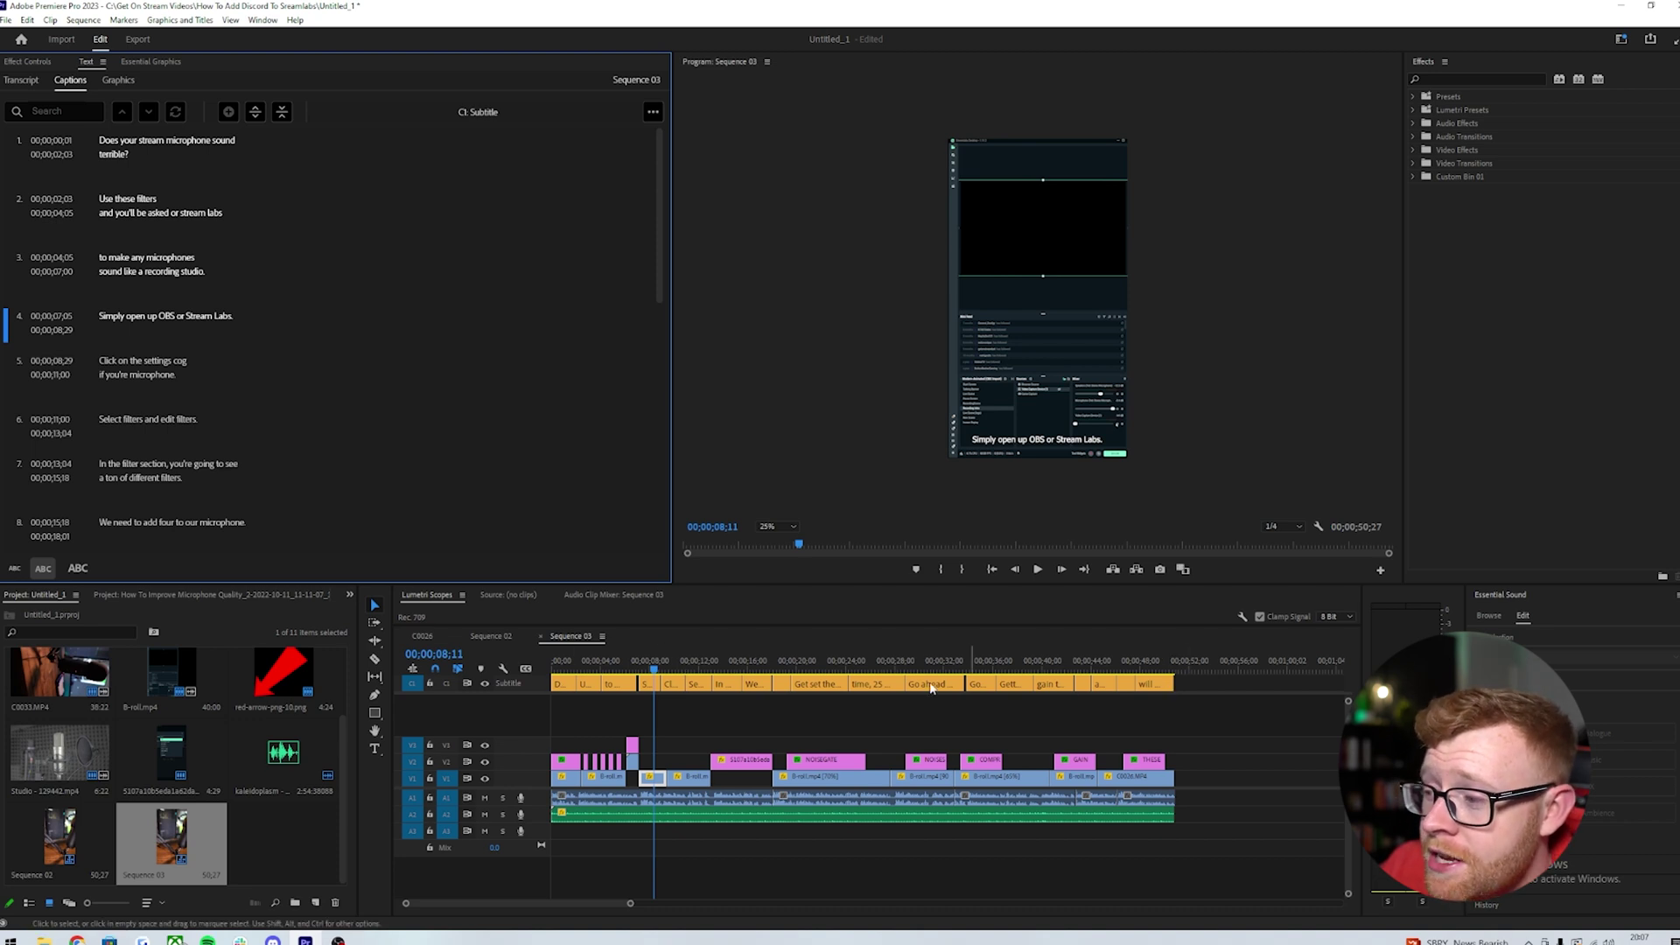
{"action": "left_click", "coordinate": [561, 685]}
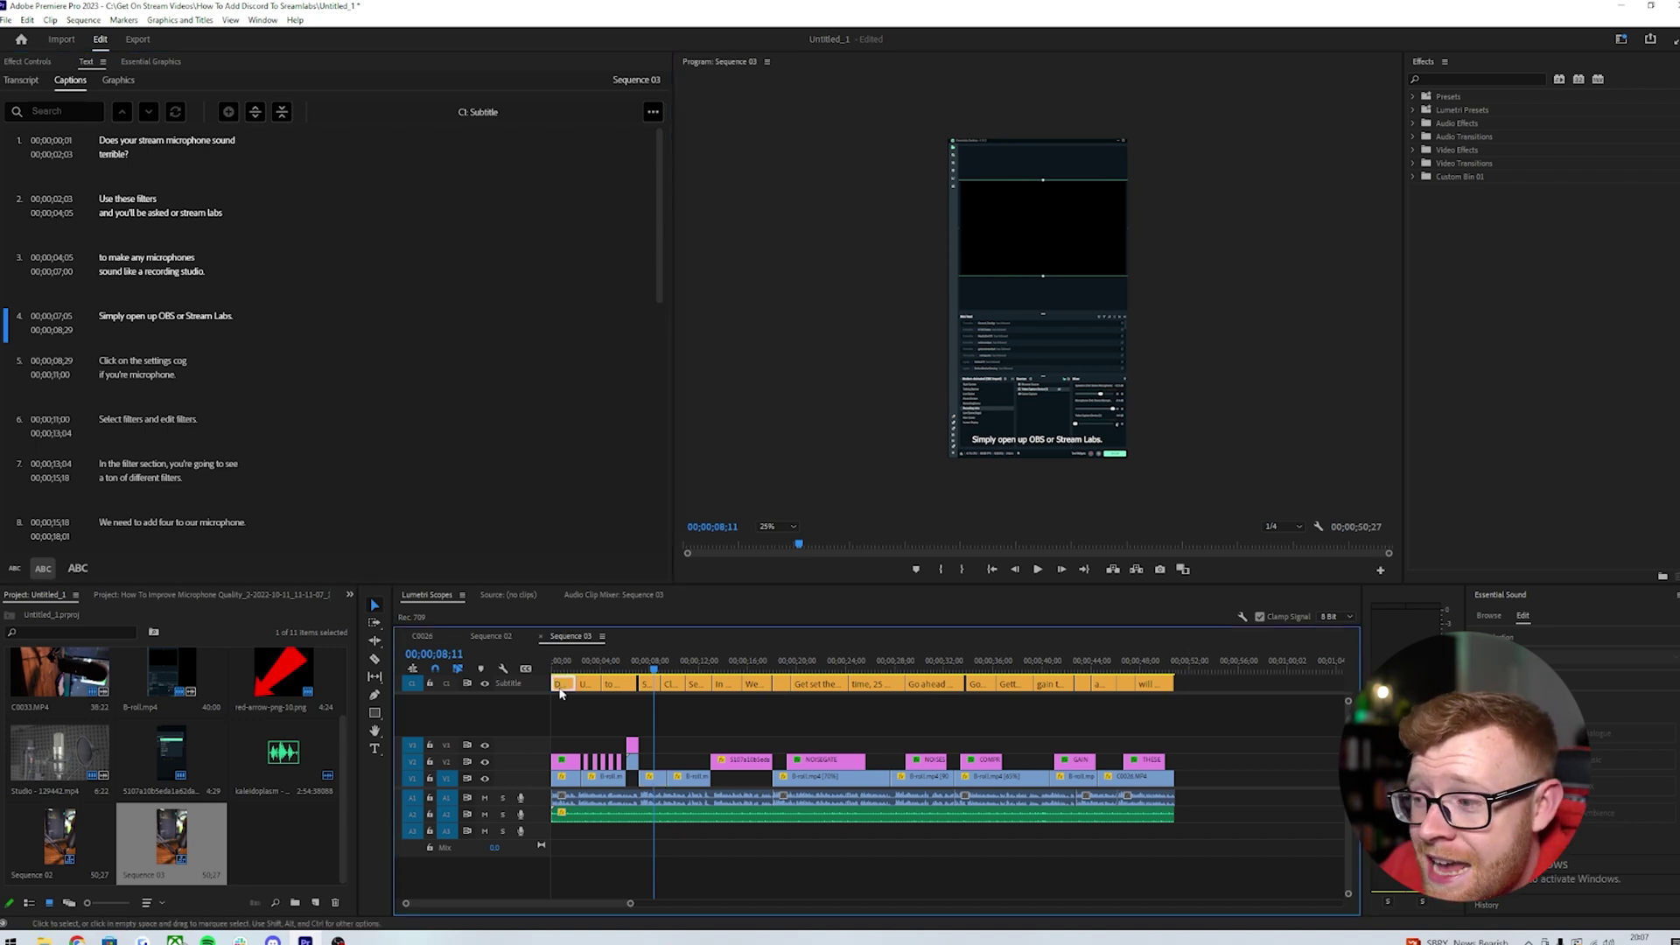
{"action": "left_click", "coordinate": [618, 684]}
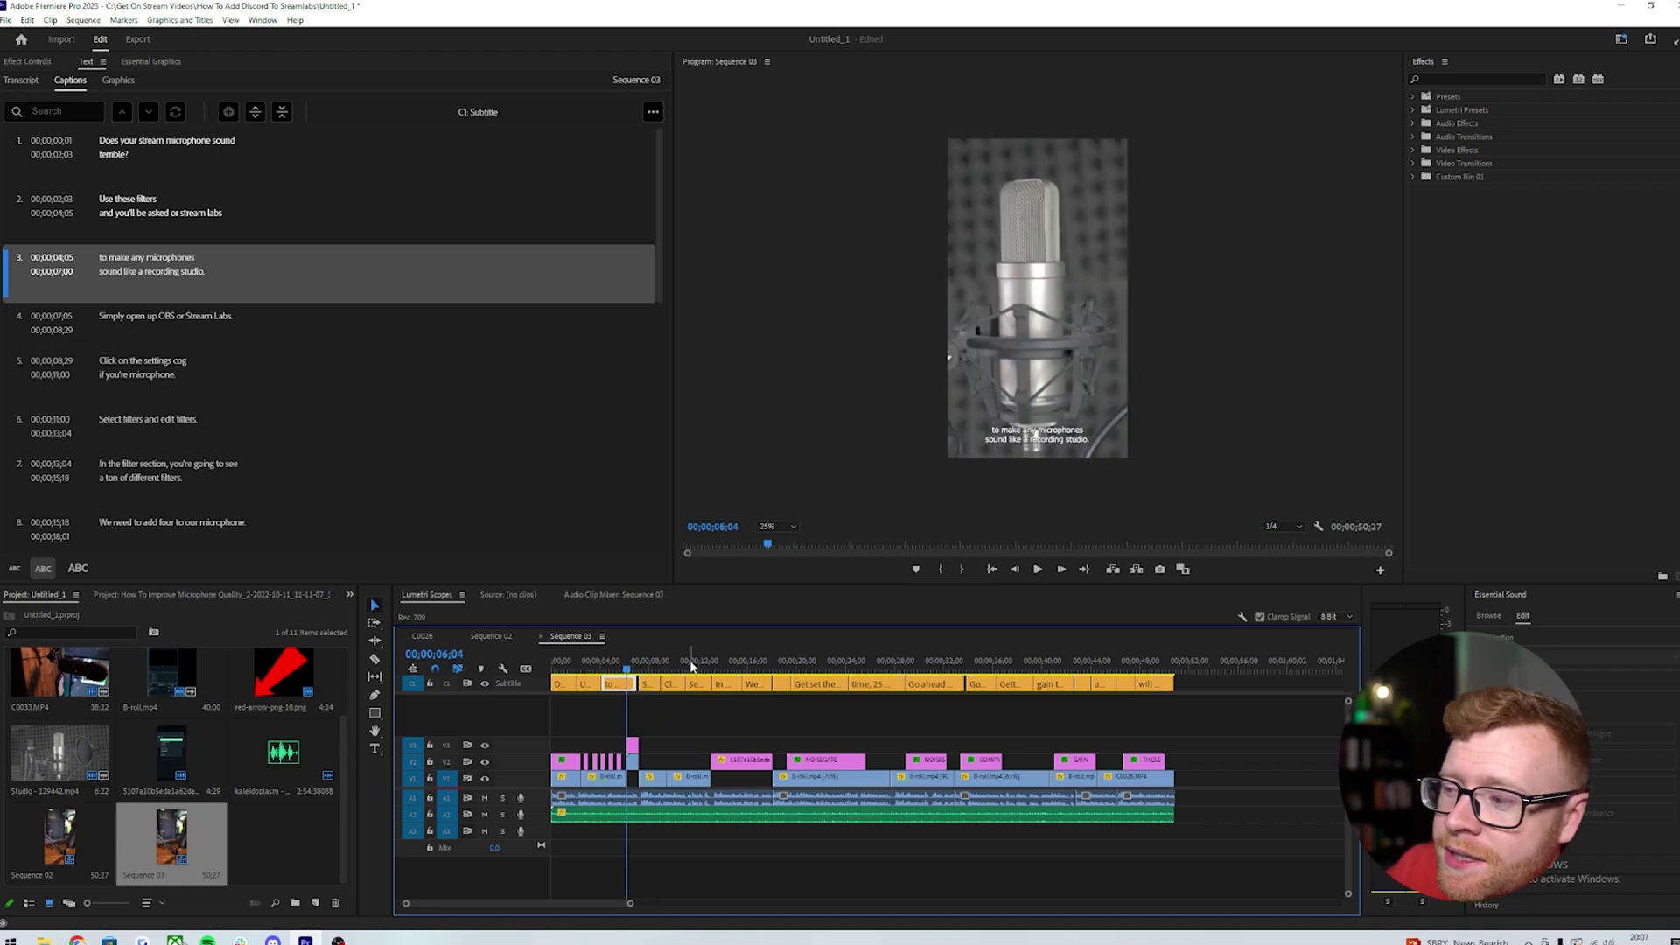
{"action": "left_click_drag", "start_coordinate": [692, 667], "coordinate": [876, 665]}
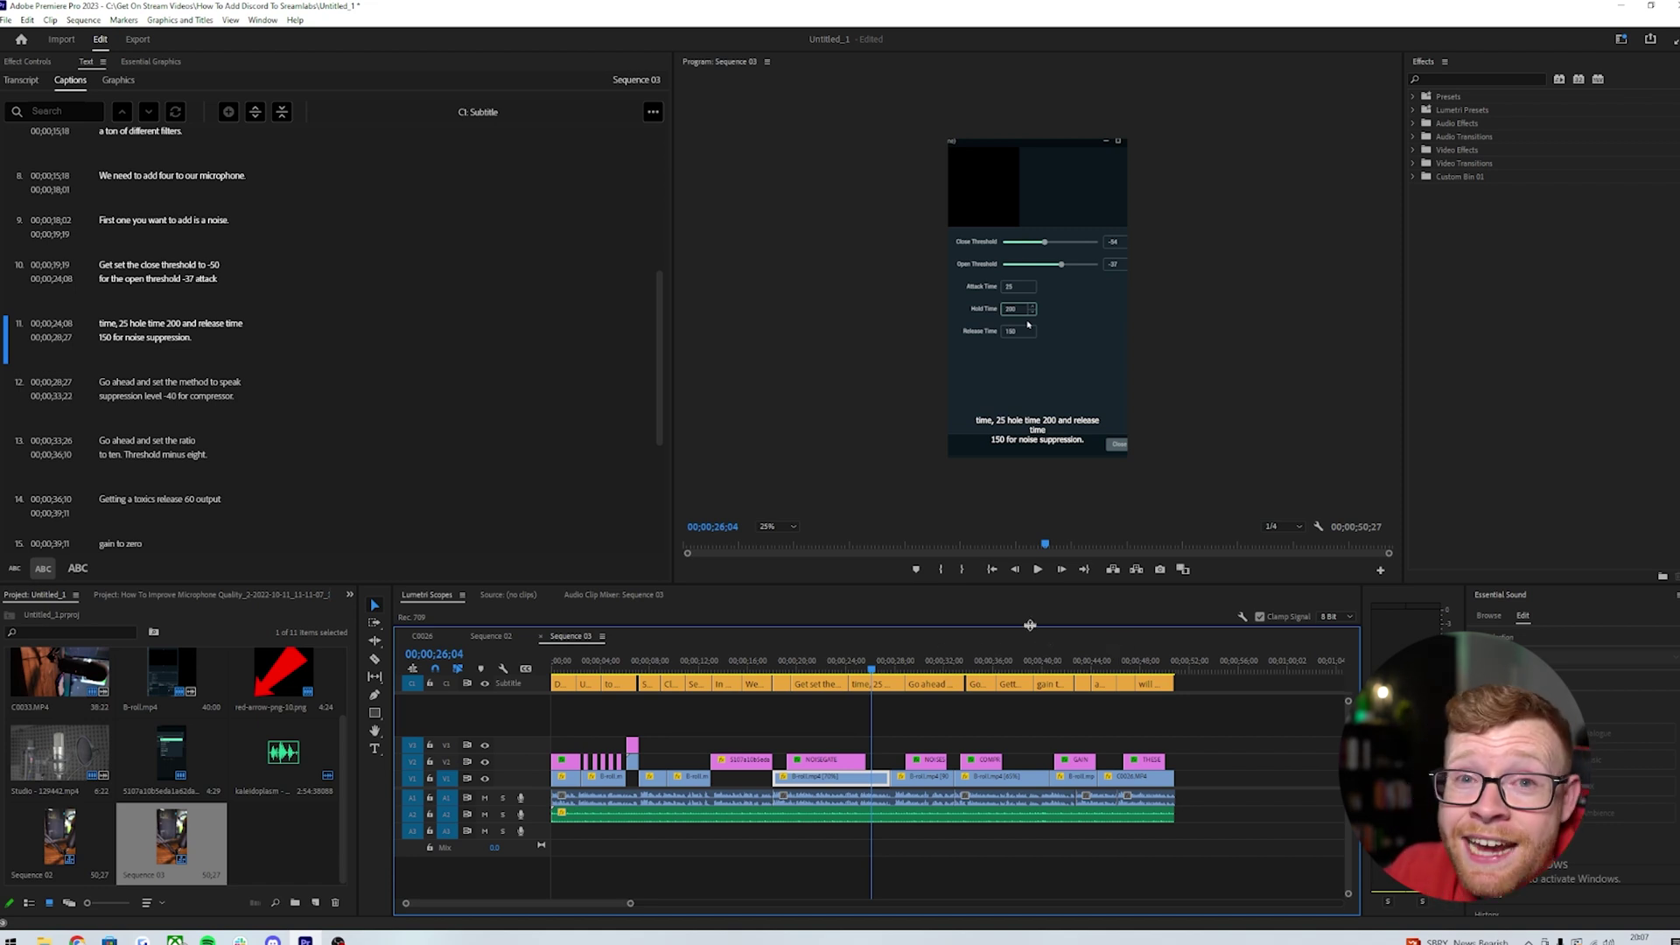
{"action": "left_click_drag", "start_coordinate": [1236, 687], "coordinate": [604, 700]}
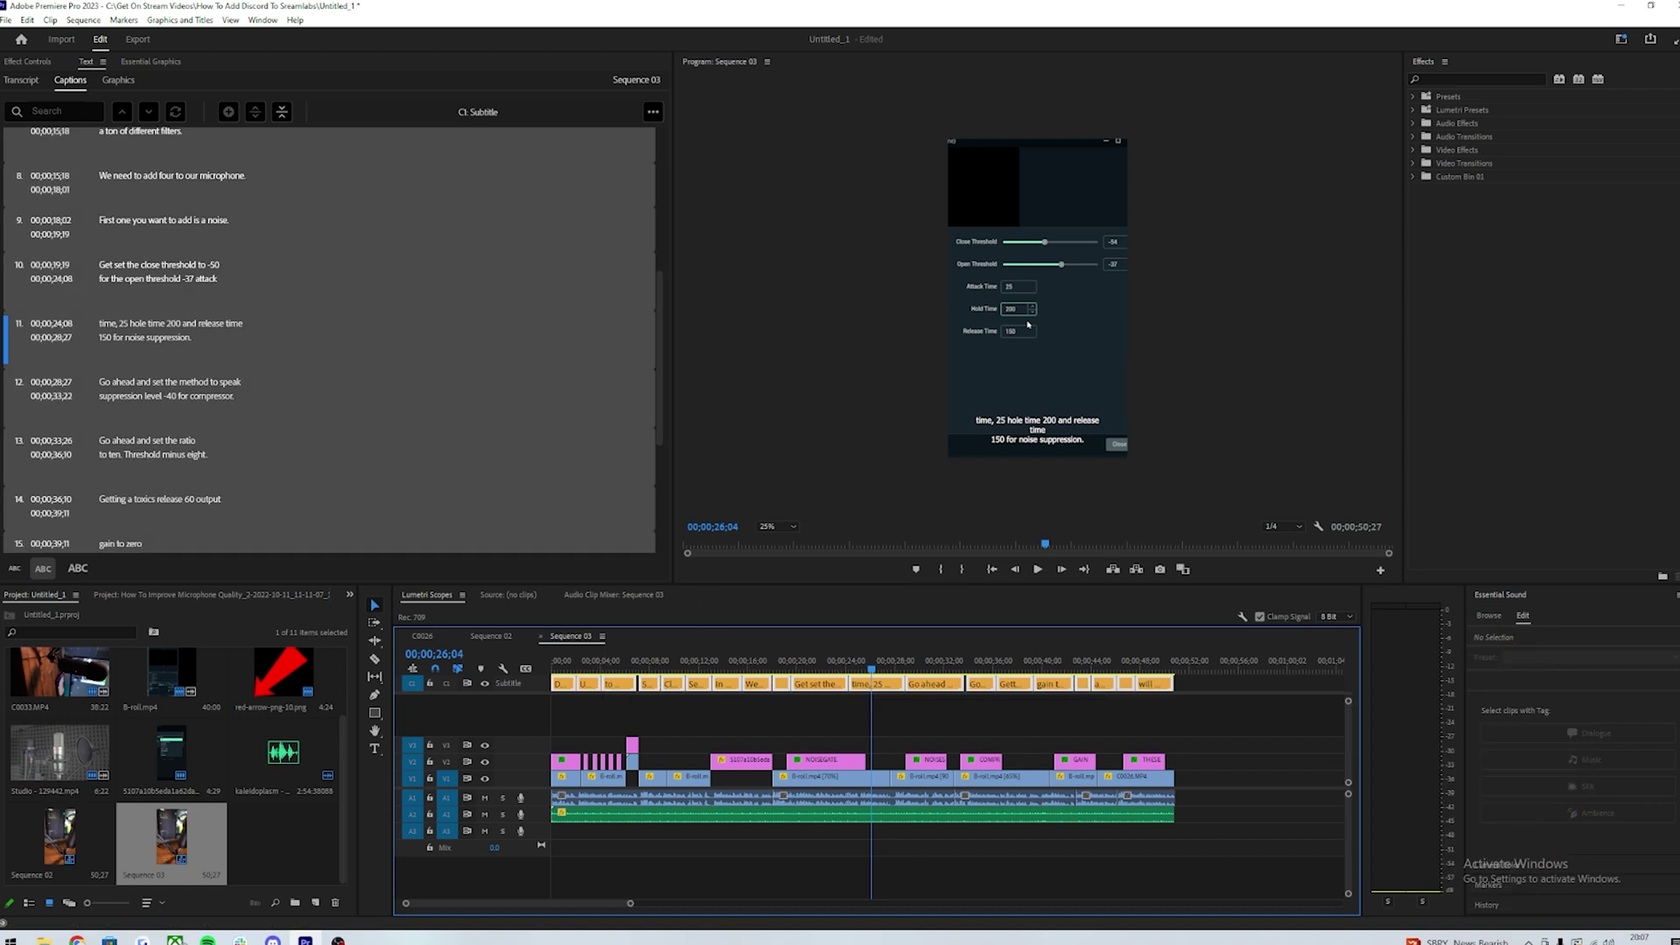
- Style the selected captions as Bold Tahoma in All Caps at font size 49
{"action": "left_click", "coordinate": [143, 62]}
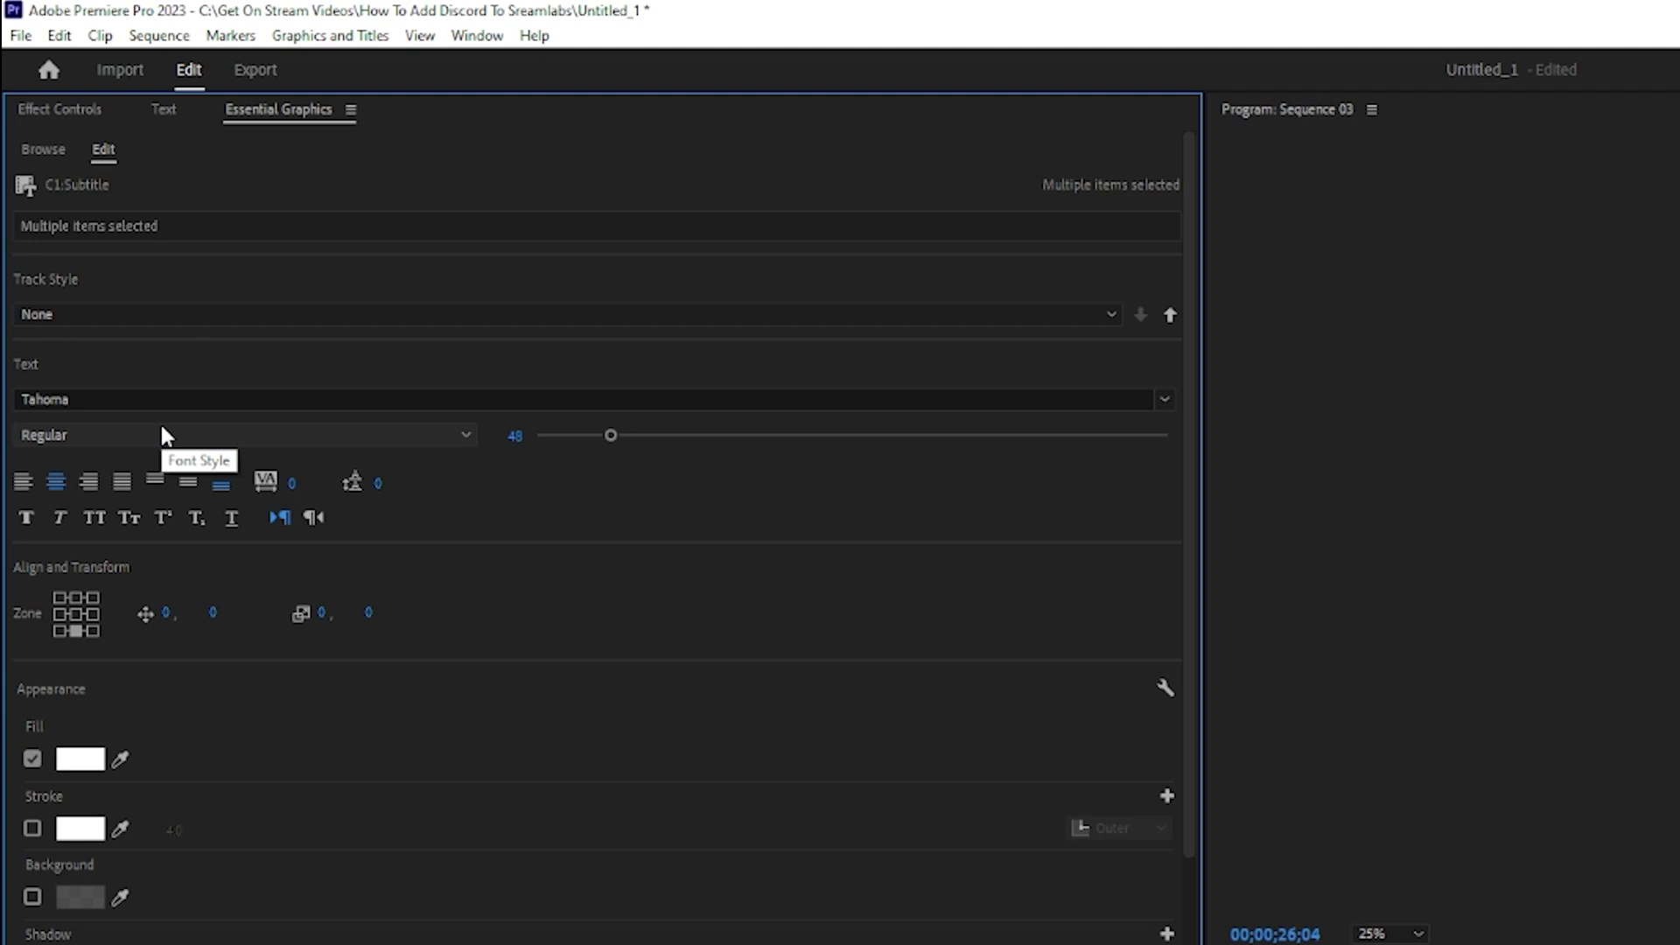
{"action": "left_click", "coordinate": [483, 39]}
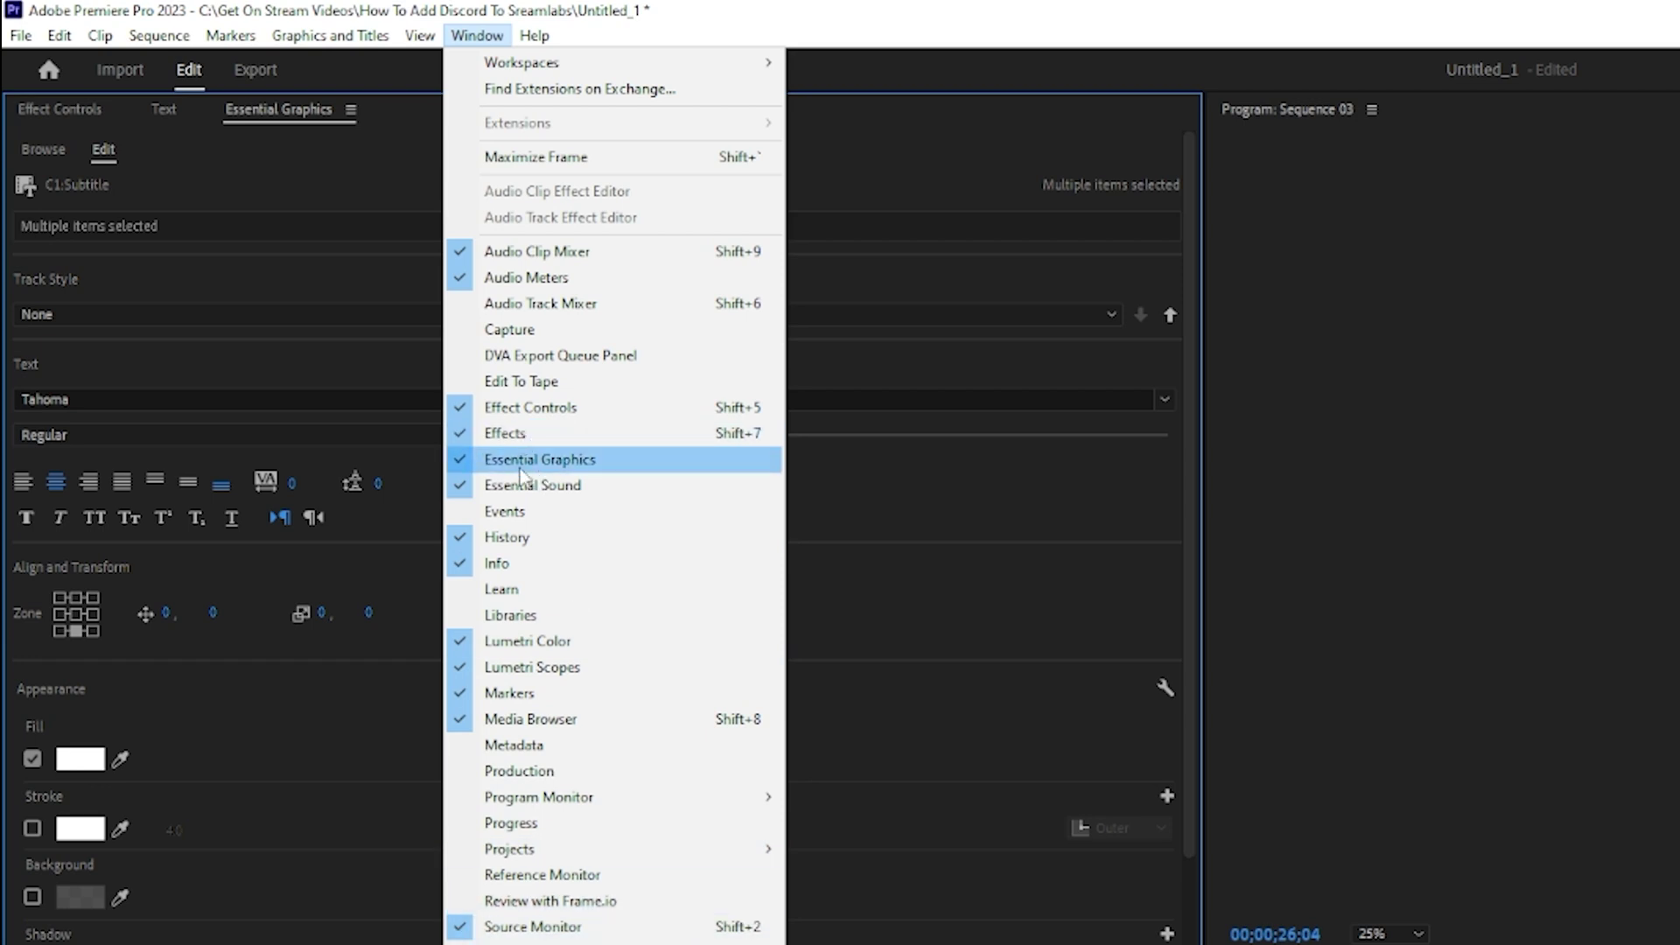
{"action": "left_click", "coordinate": [1013, 504]}
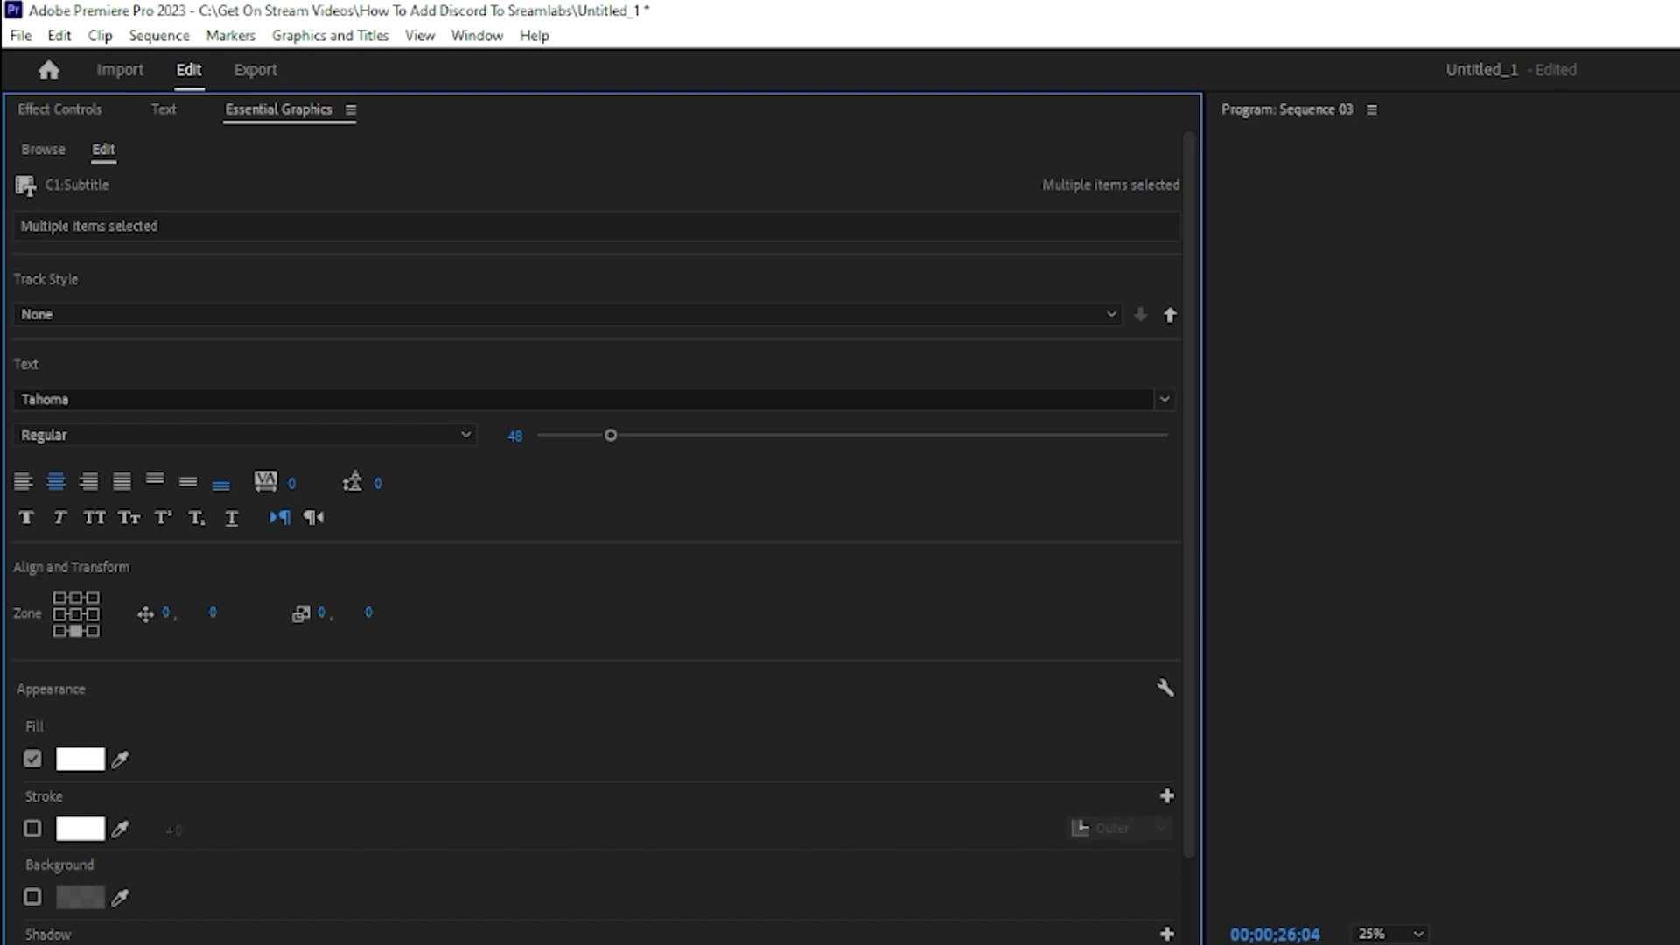
{"action": "left_click_drag", "start_coordinate": [408, 293], "coordinate": [427, 291]}
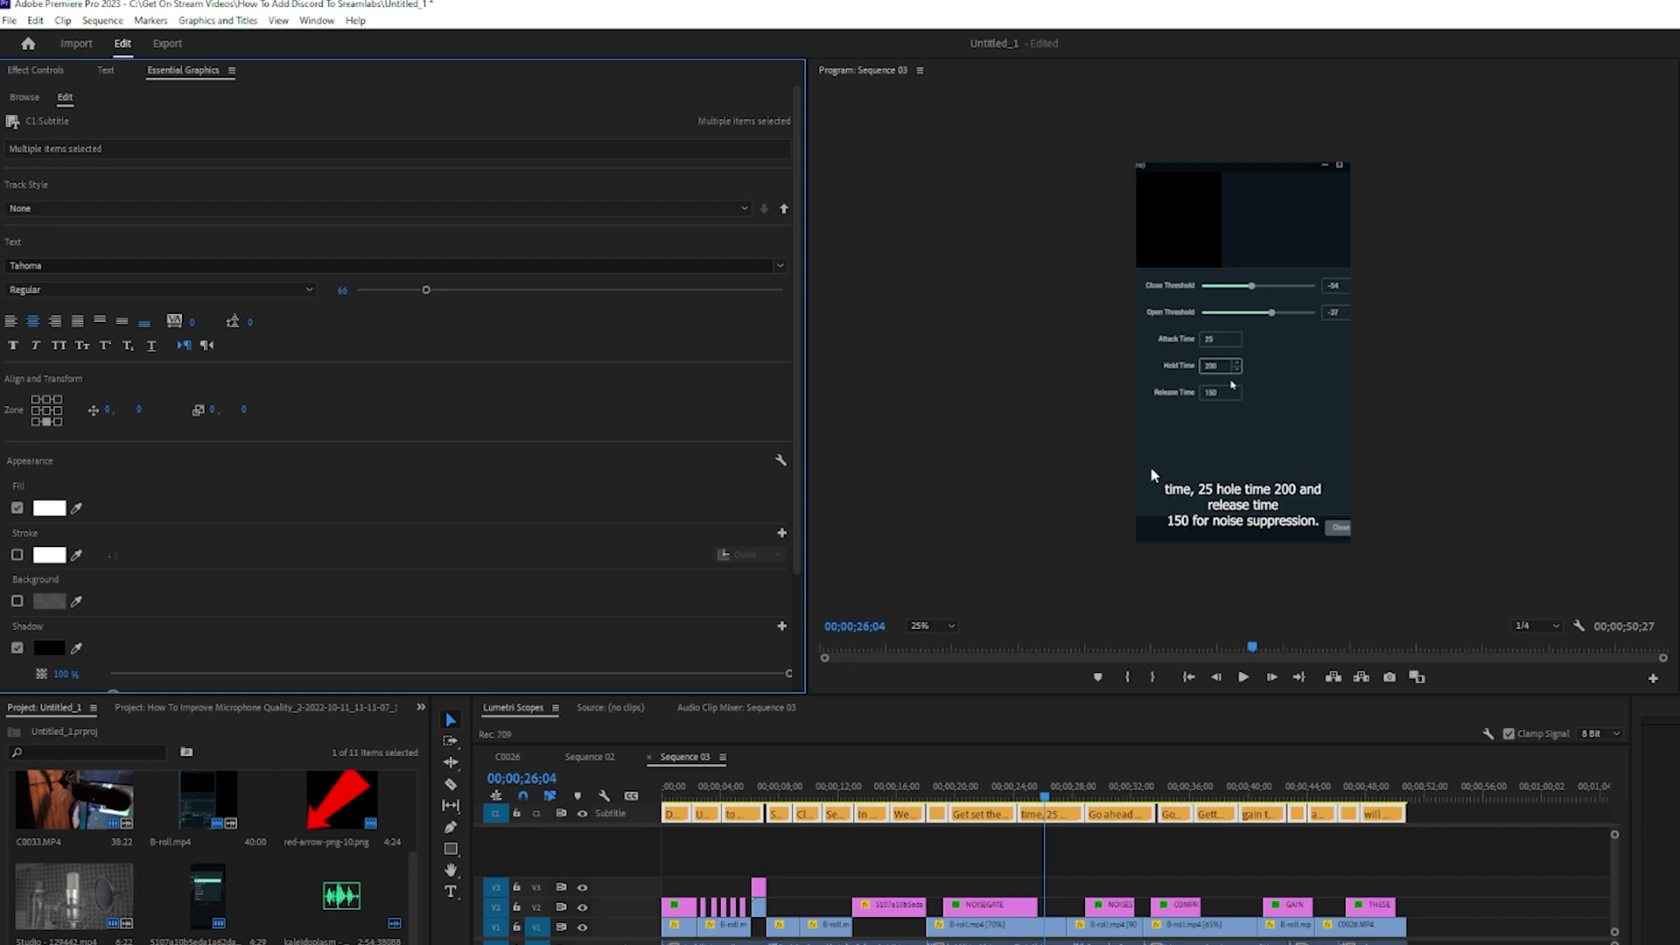
{"action": "left_click", "coordinate": [40, 287]}
{"action": "left_click", "coordinate": [47, 324]}
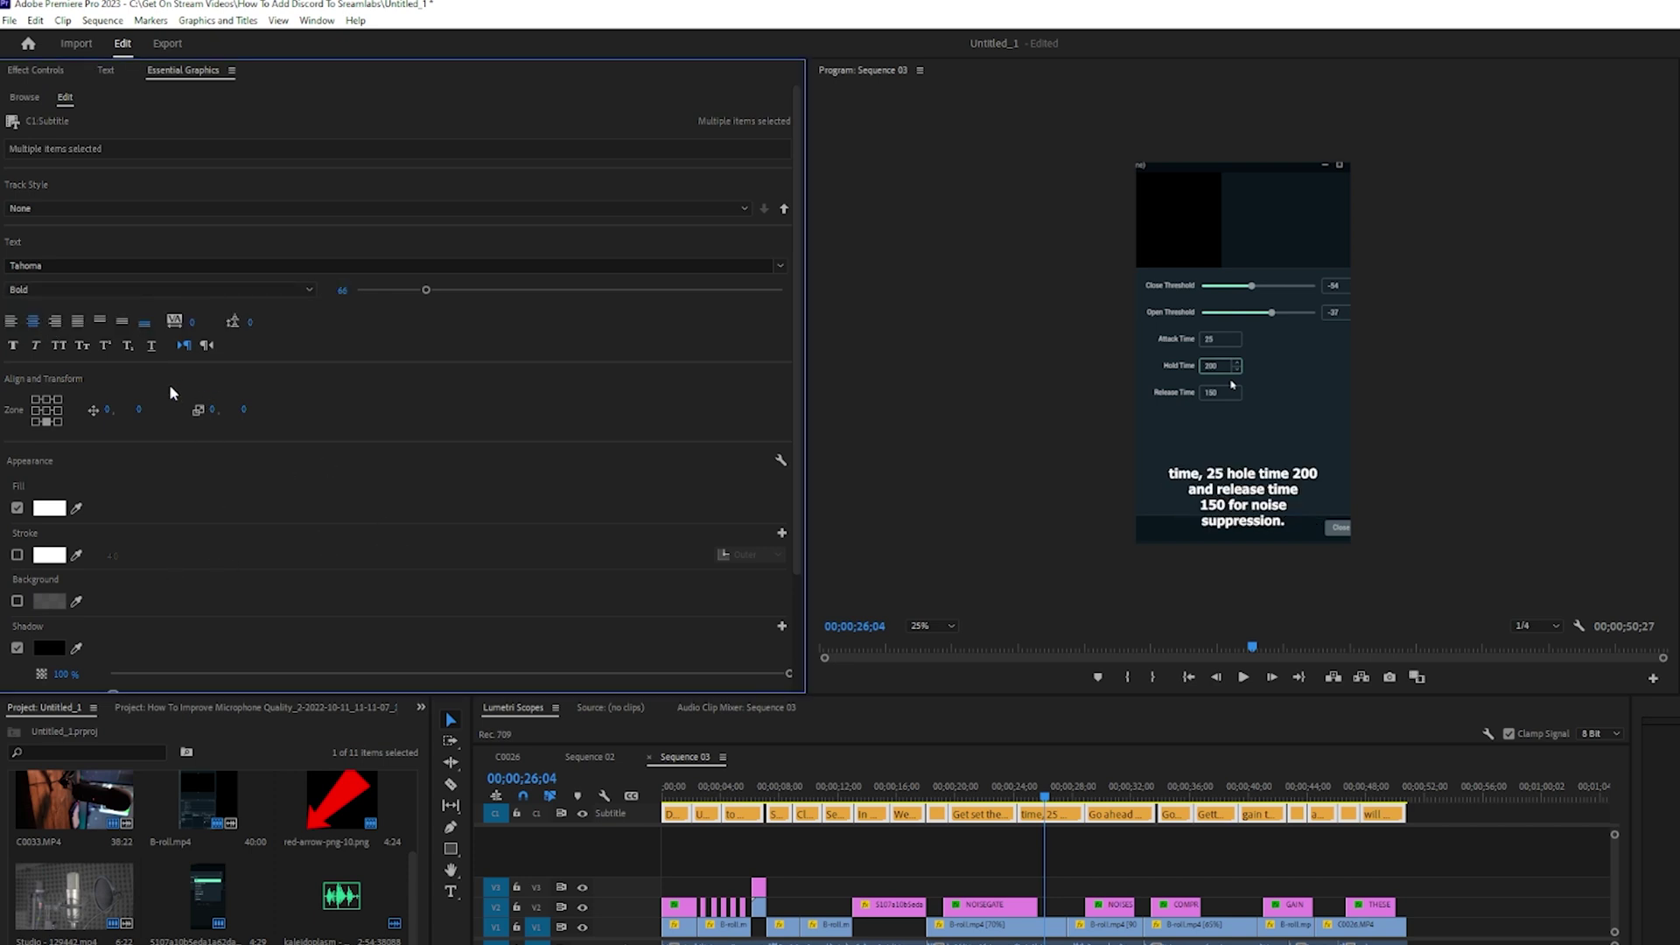
{"action": "left_click", "coordinate": [58, 345]}
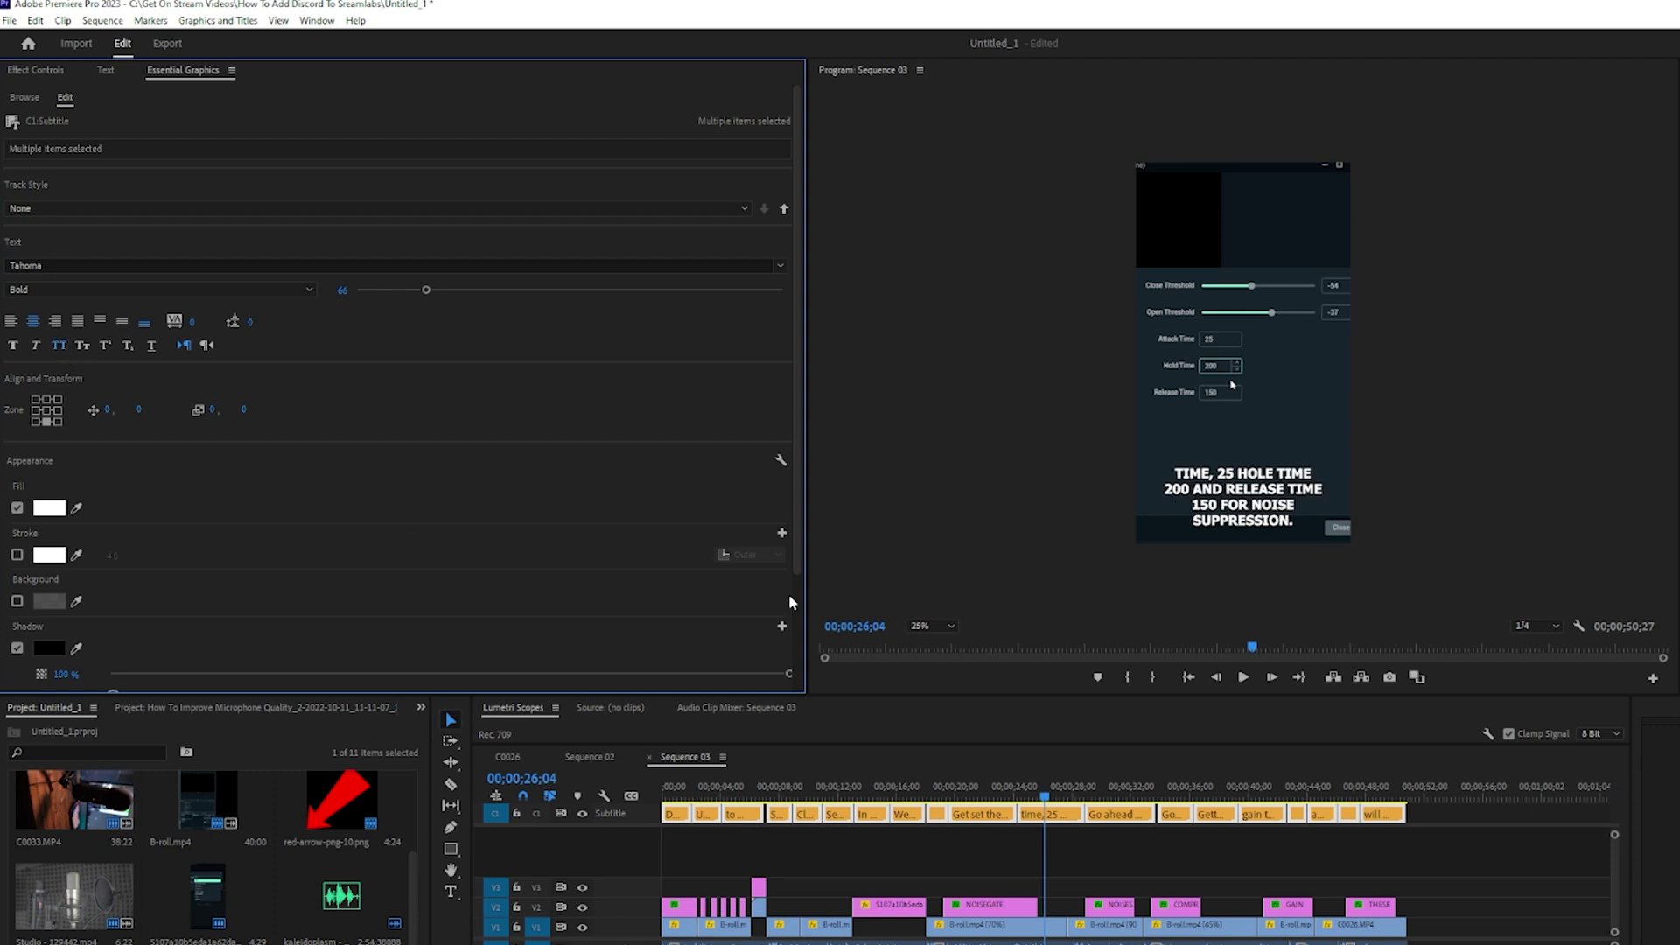
{"action": "left_click_drag", "start_coordinate": [428, 290], "coordinate": [406, 289]}
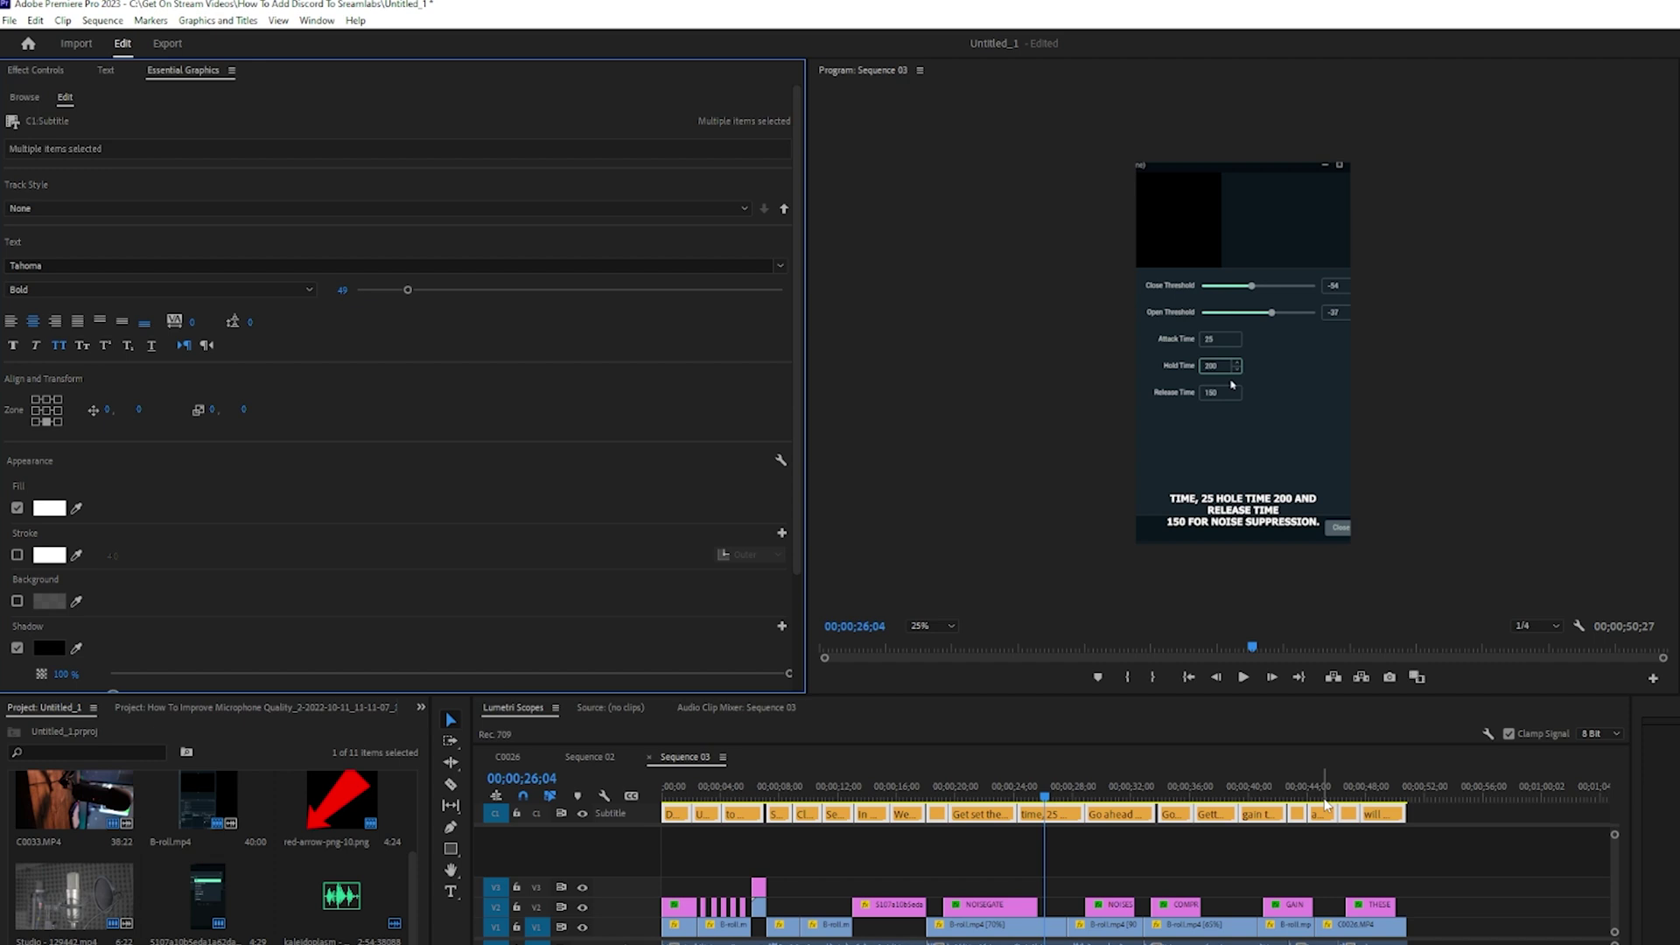
- Colour the words SOUND TERRIBLE in the first caption yellow (FFC000)
{"action": "left_click", "coordinate": [1536, 842]}
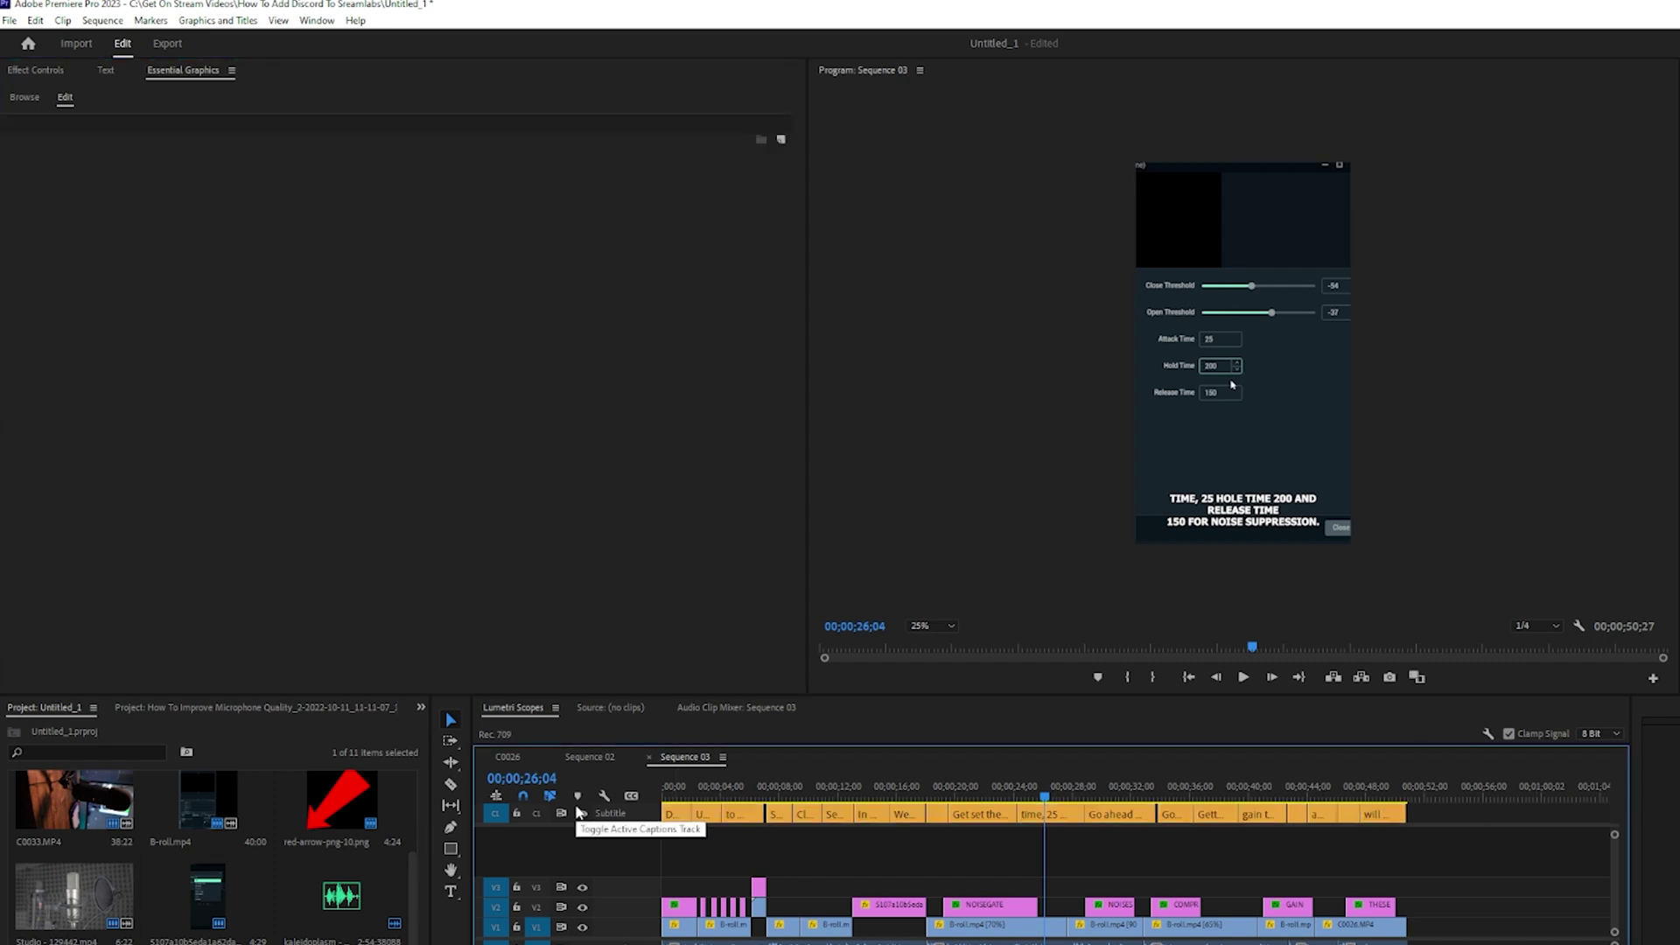
{"action": "left_click", "coordinate": [674, 792]}
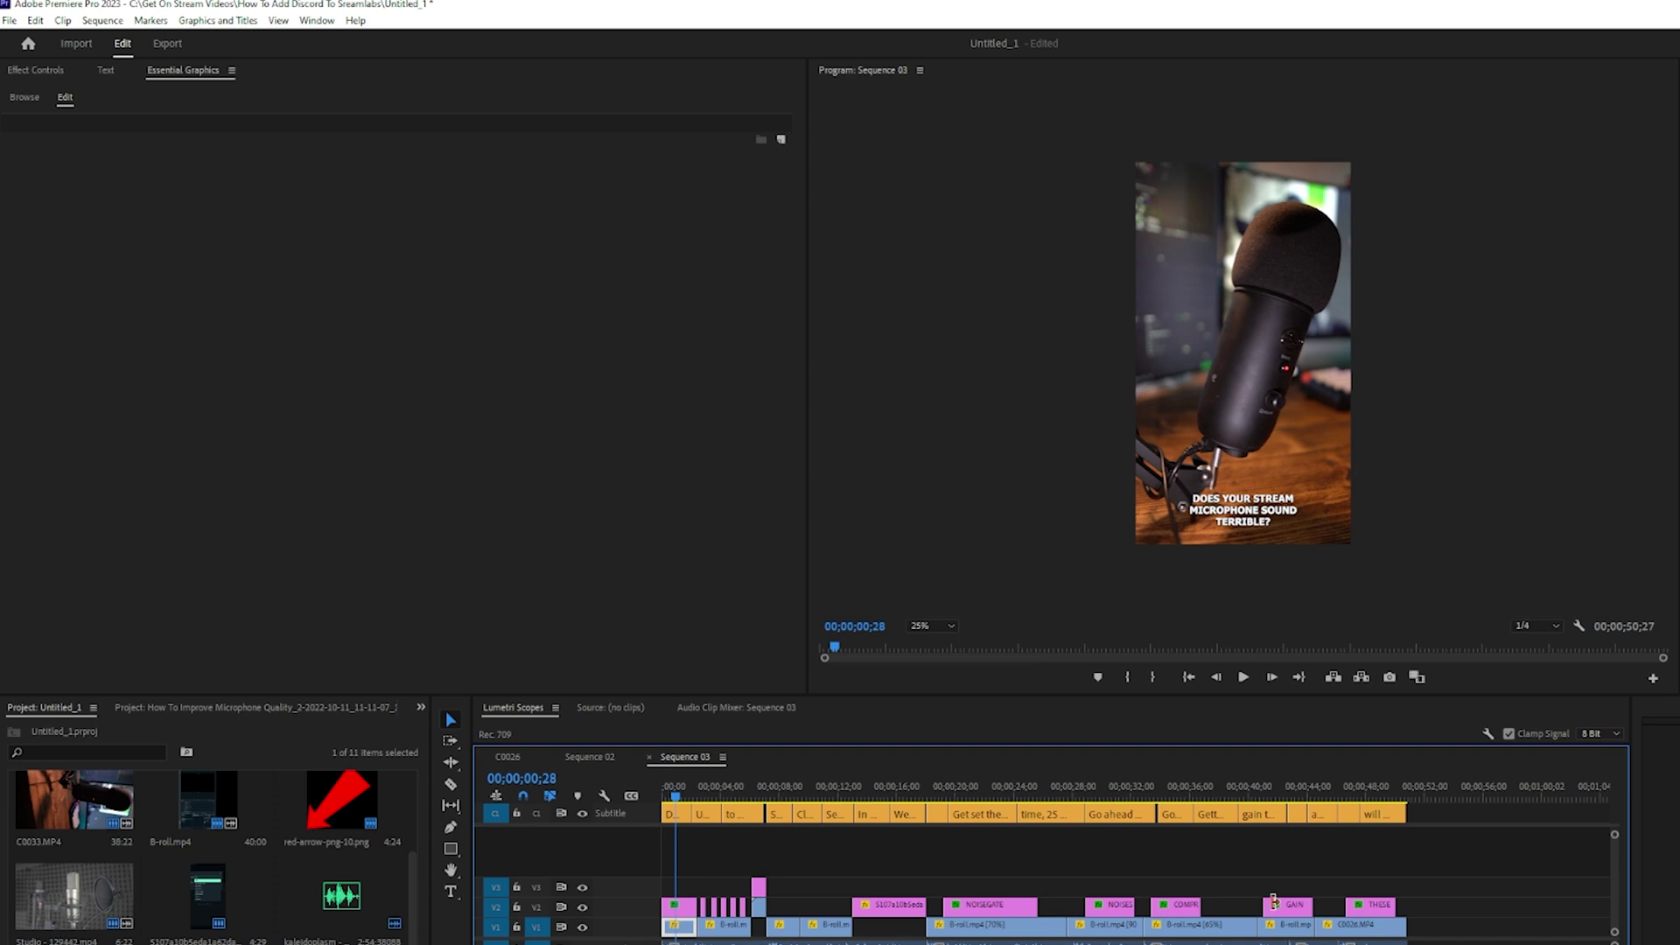
{"action": "left_click", "coordinate": [1273, 516]}
{"action": "double_click", "coordinate": [1265, 516]}
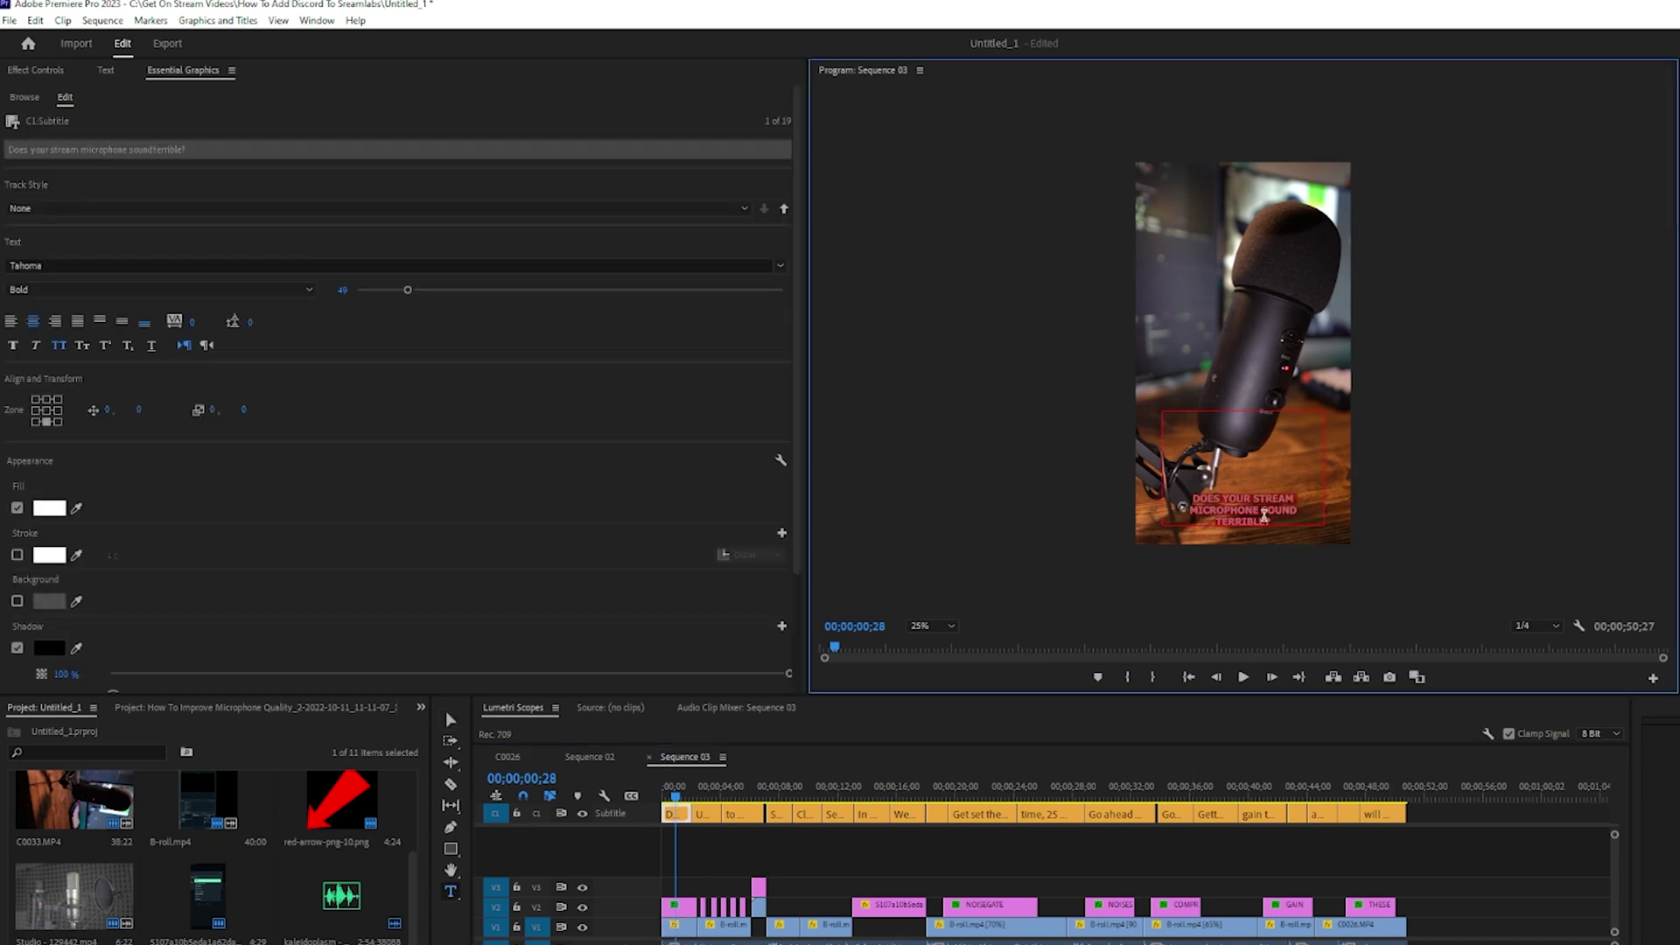
{"action": "left_click_drag", "start_coordinate": [1261, 511], "coordinate": [1271, 518]}
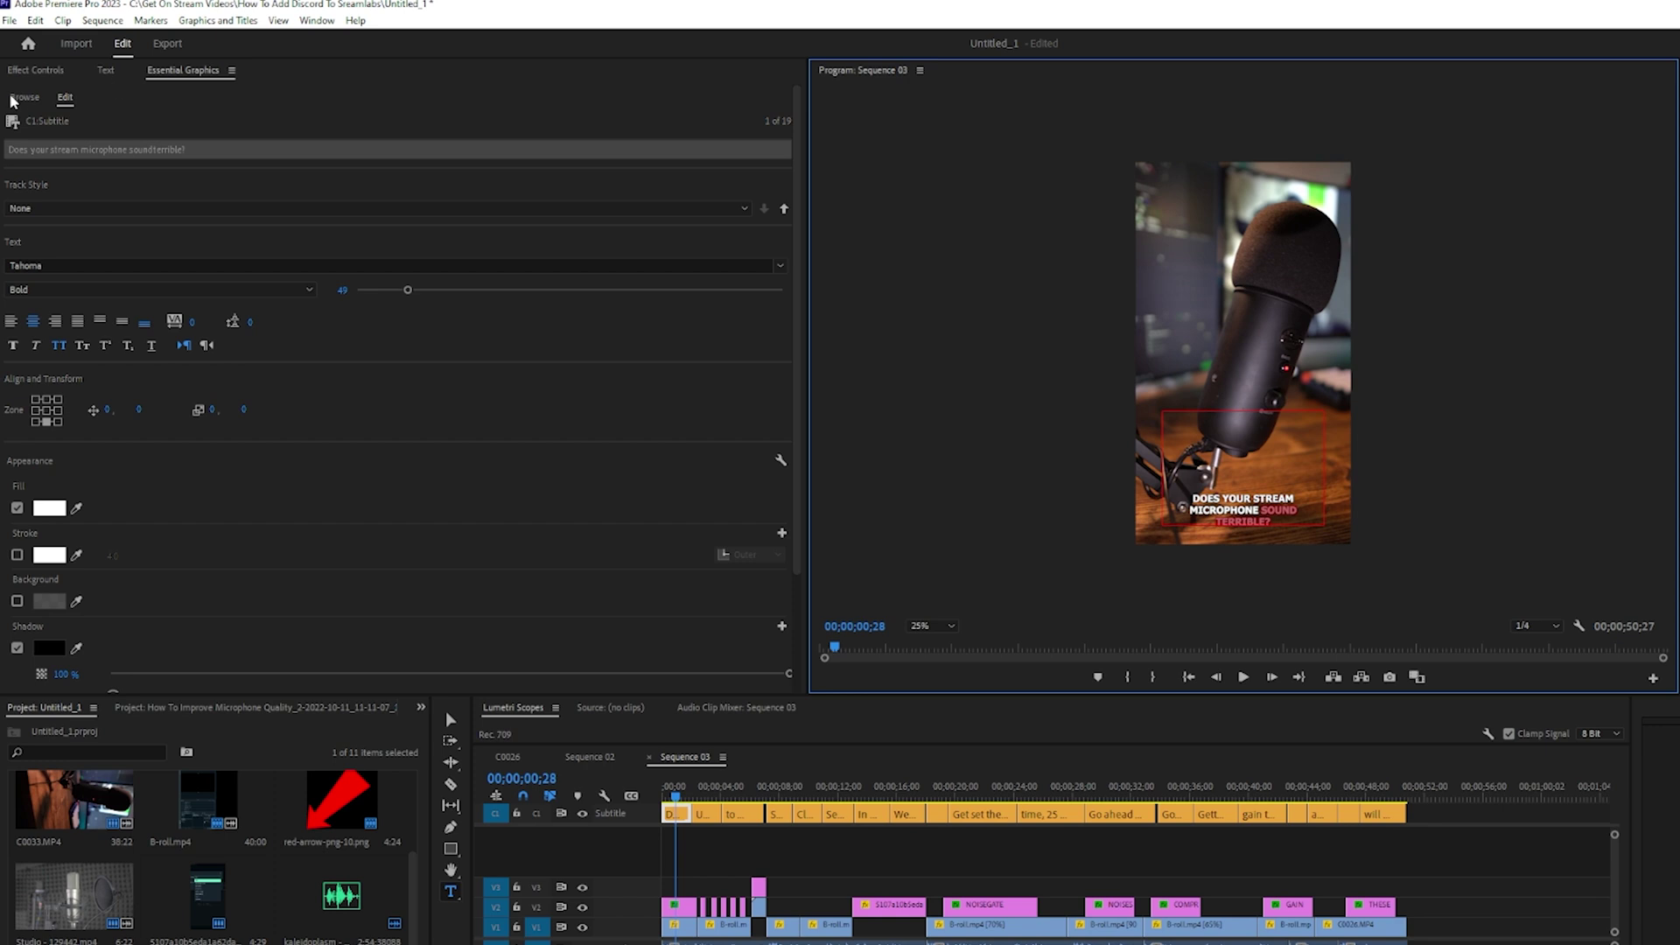
{"action": "left_click", "coordinate": [49, 508]}
{"action": "left_click", "coordinate": [1238, 528]}
{"action": "left_click_drag", "start_coordinate": [1264, 526], "coordinate": [1264, 492]}
{"action": "left_click", "coordinate": [1236, 464]}
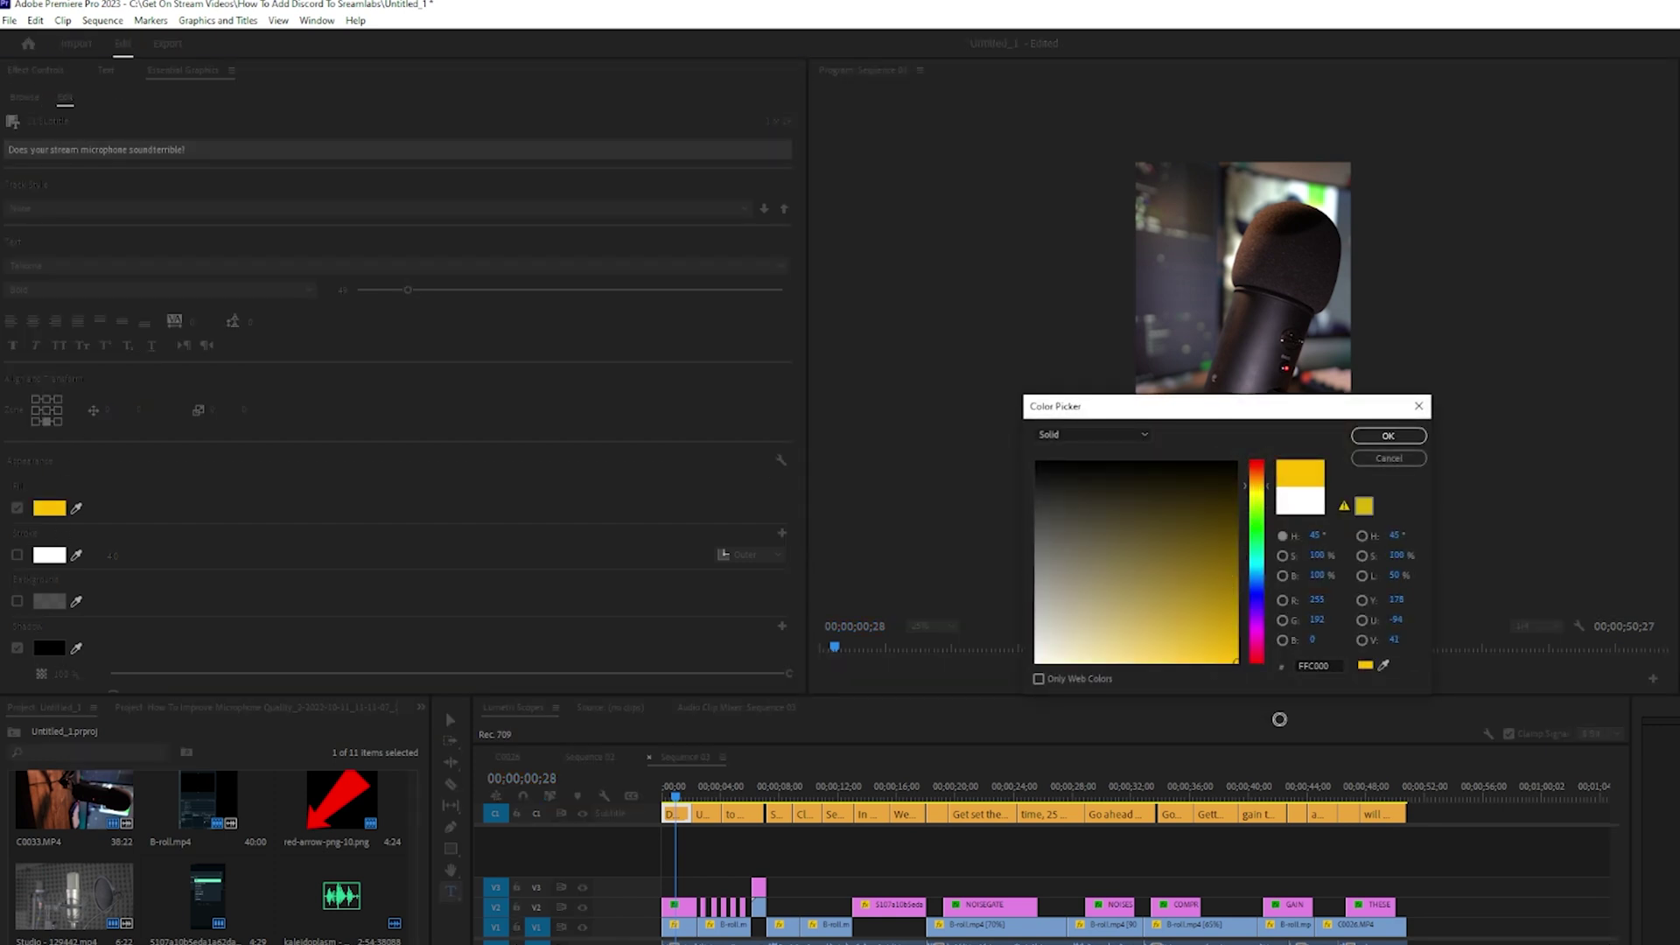
{"action": "left_click", "coordinate": [1388, 436]}
{"action": "left_click", "coordinate": [1371, 542]}
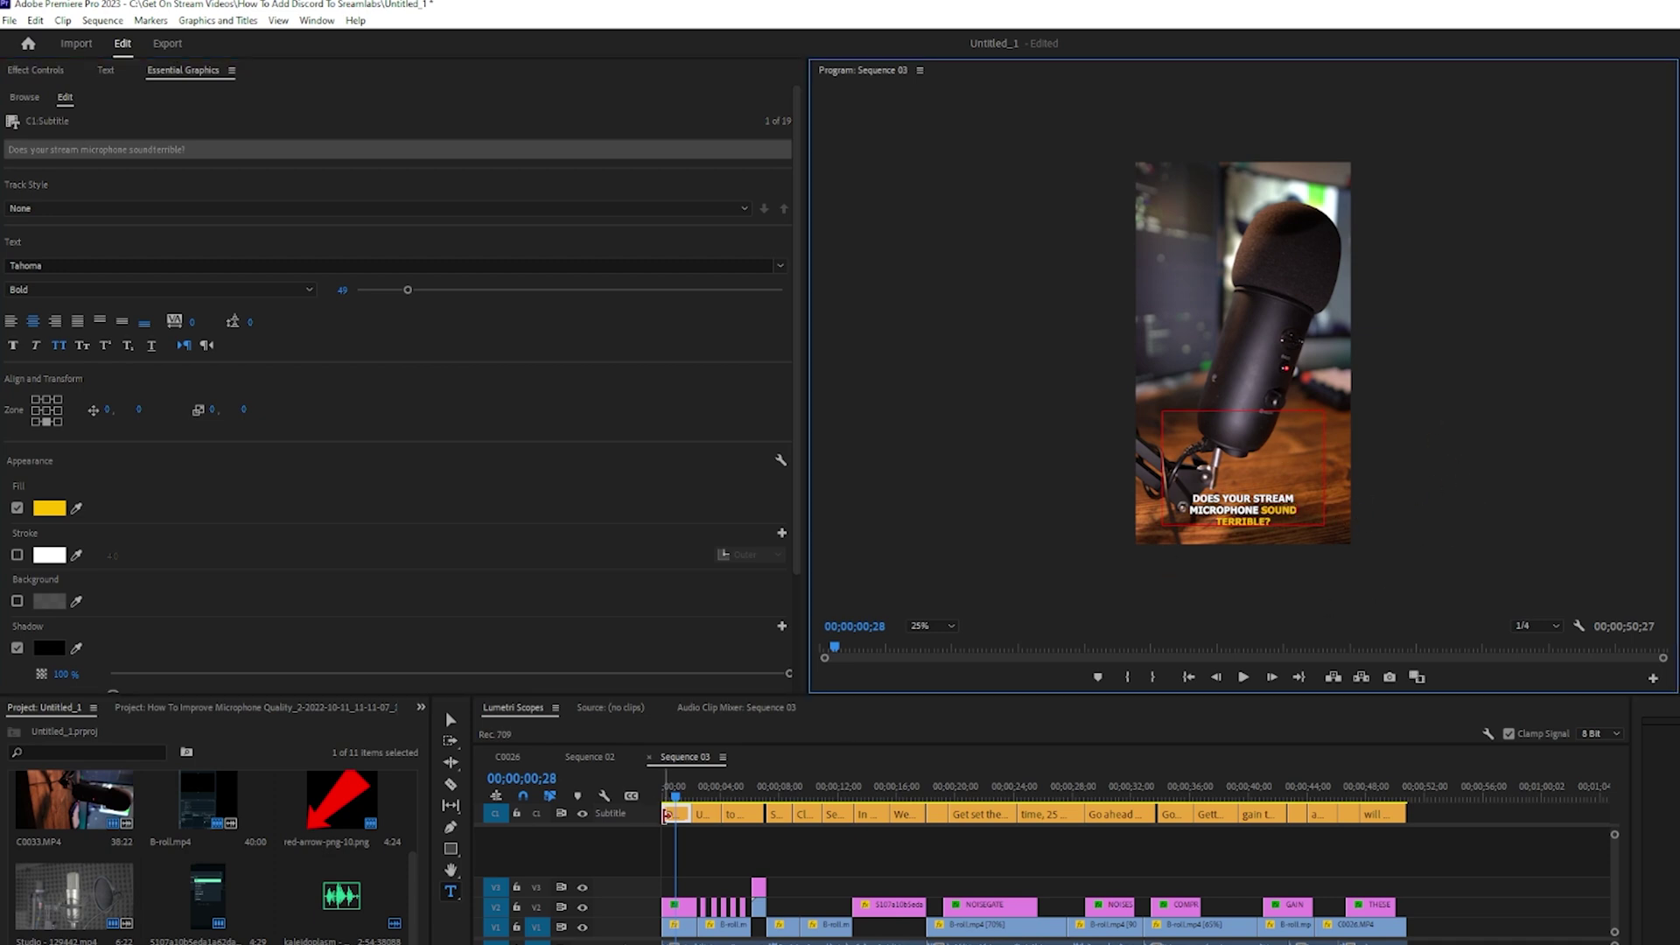
{"action": "key", "text": "shift+3"}
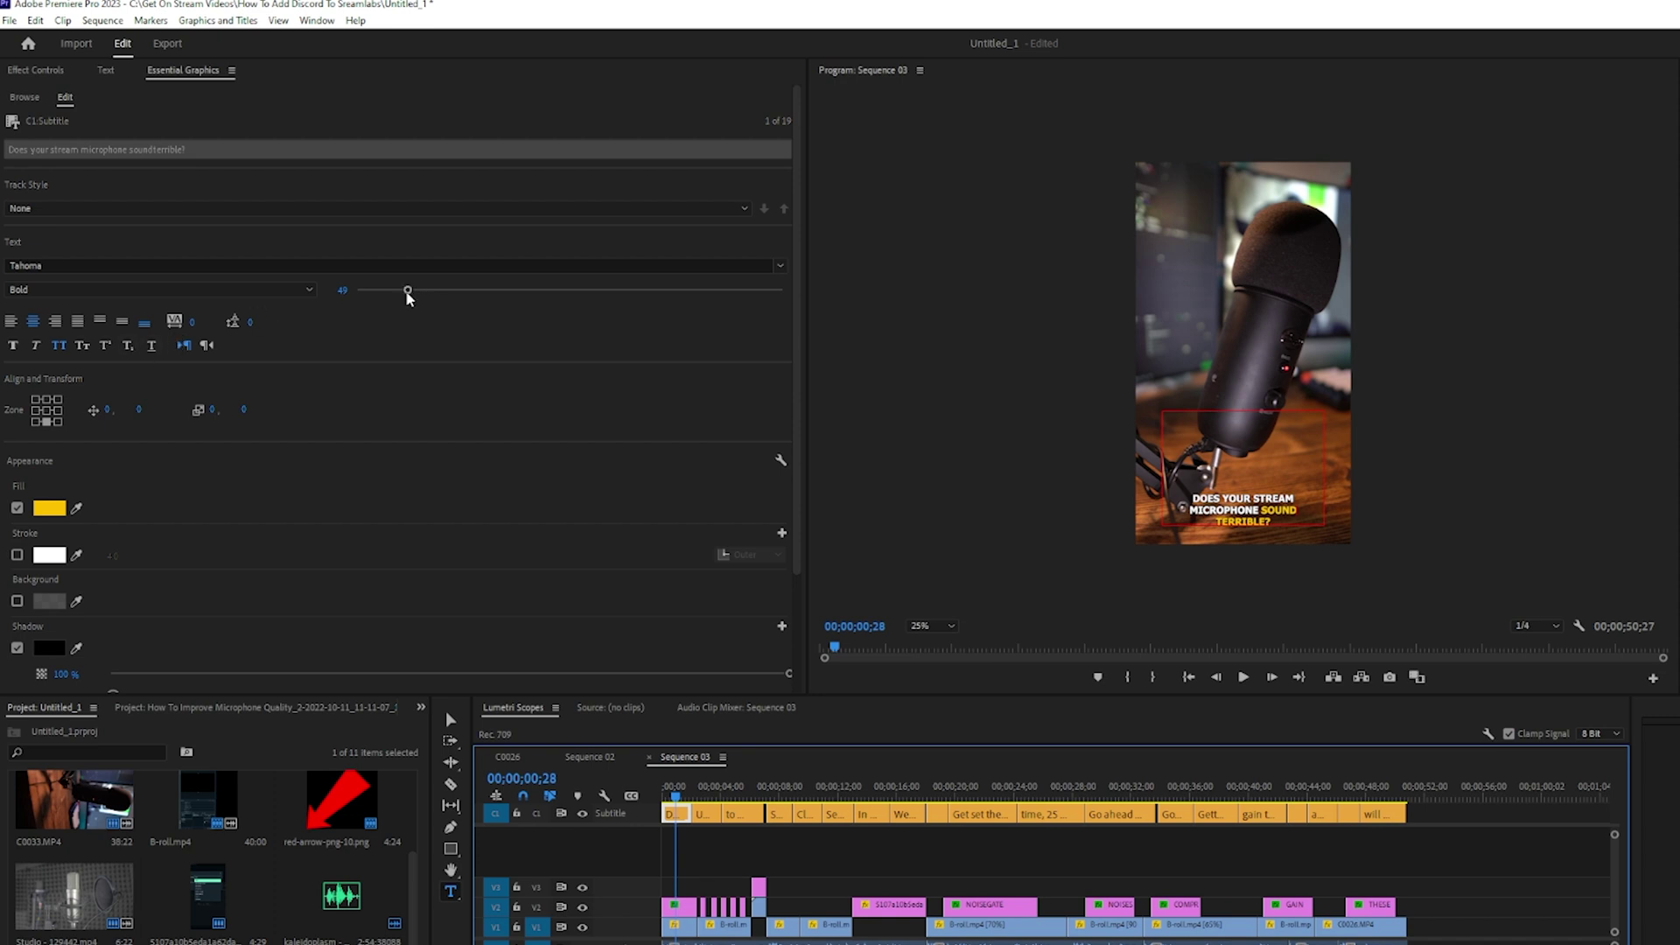
- Enlarge the first caption's text, bringing the whole caption to font size 72
{"action": "left_click_drag", "start_coordinate": [407, 290], "coordinate": [443, 294]}
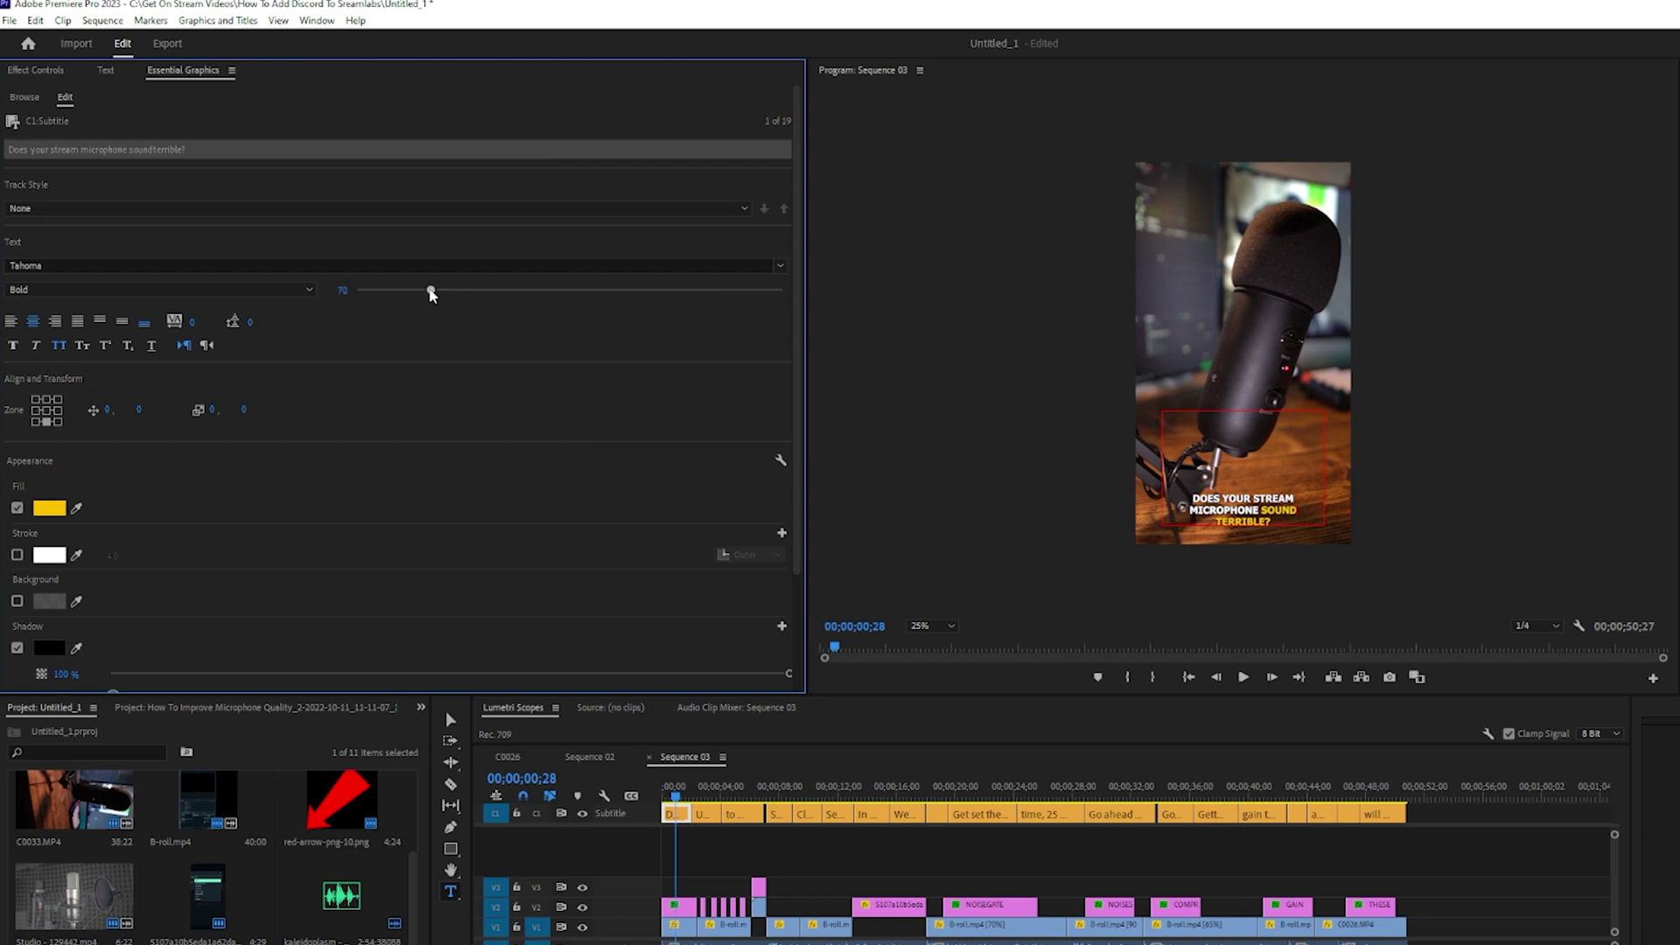
{"action": "double_click", "coordinate": [1213, 499]}
{"action": "left_click_drag", "start_coordinate": [1255, 519], "coordinate": [1166, 487]}
{"action": "left_click", "coordinate": [408, 291]}
{"action": "left_click_drag", "start_coordinate": [408, 291], "coordinate": [432, 291]}
{"action": "left_click", "coordinate": [1450, 838]}
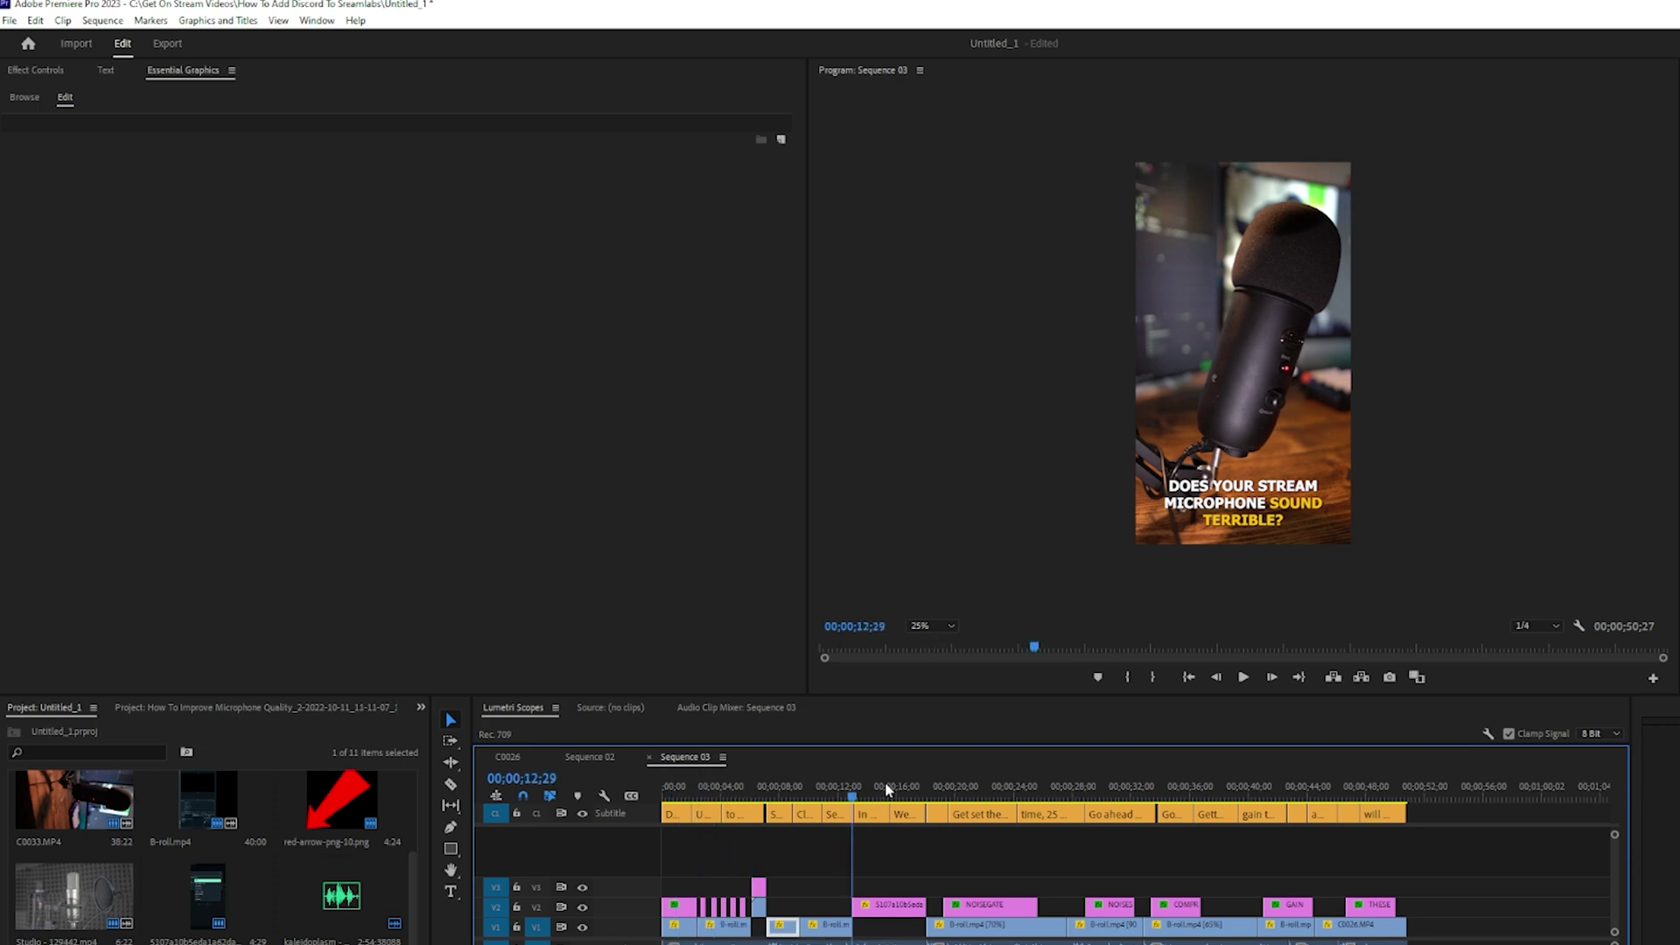
{"action": "left_click_drag", "start_coordinate": [904, 791], "coordinate": [1438, 799]}
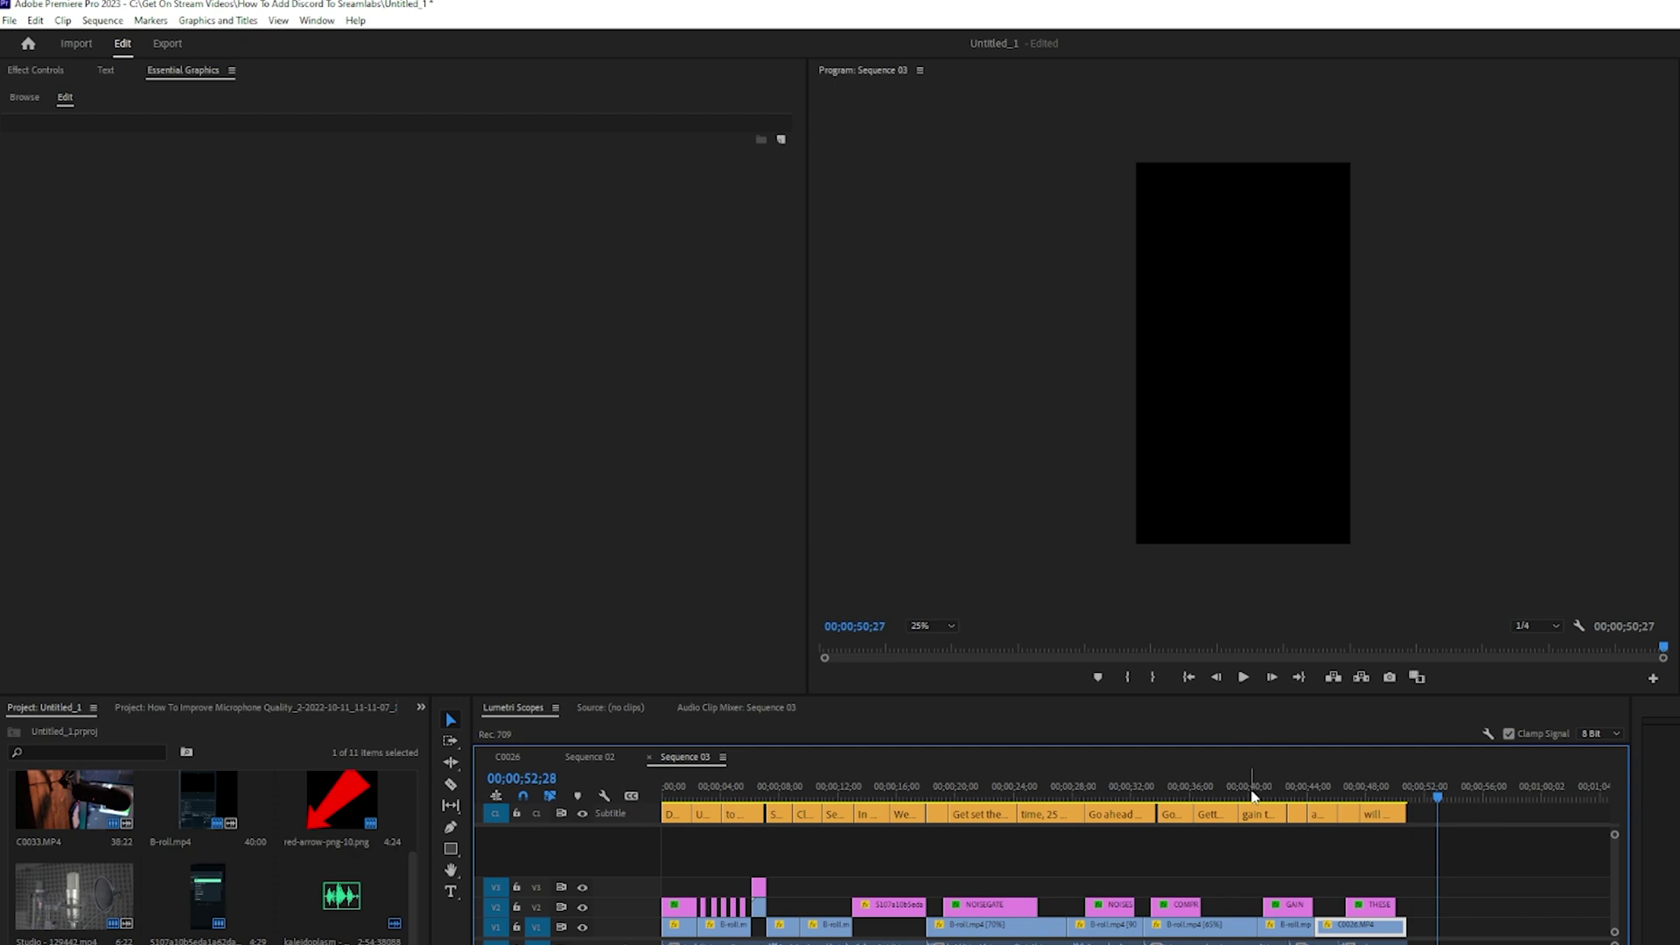
{"action": "key", "text": "Home"}
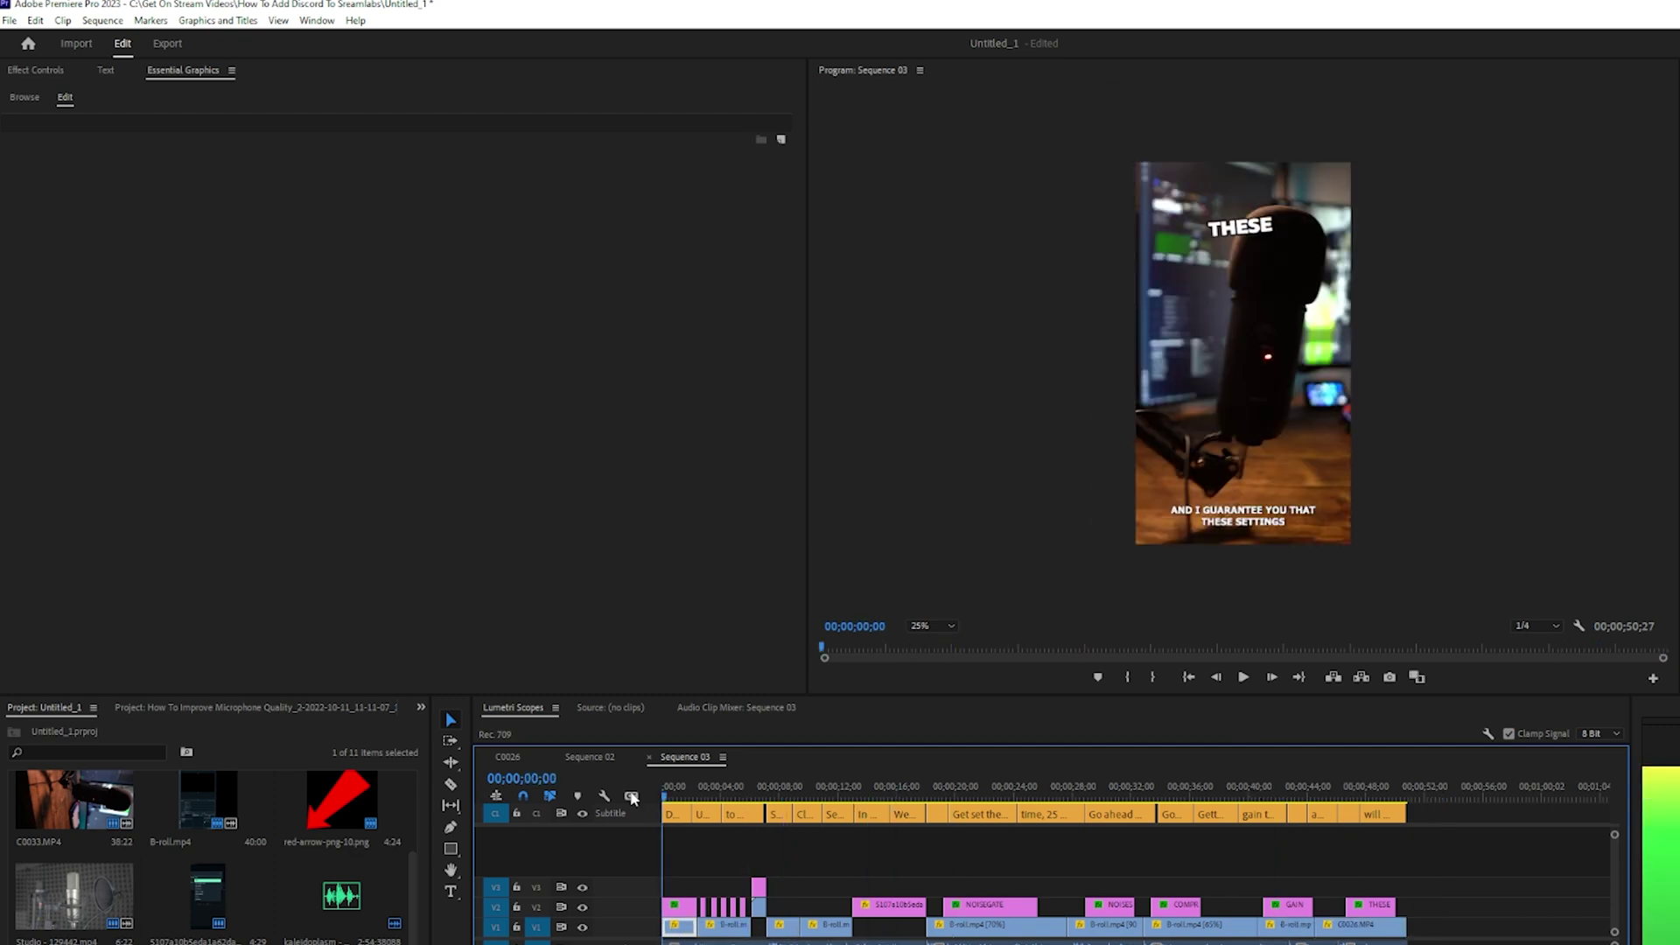